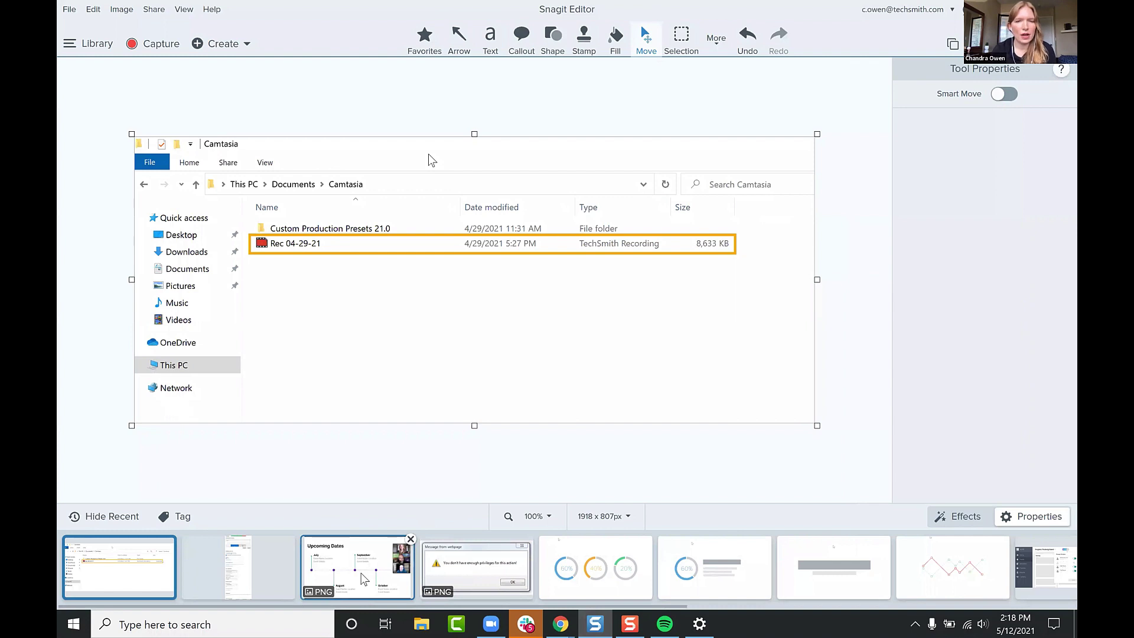
Look at the Upcoming Dates capture and the error message capture, enlarging the error message to 175%
click(382, 572)
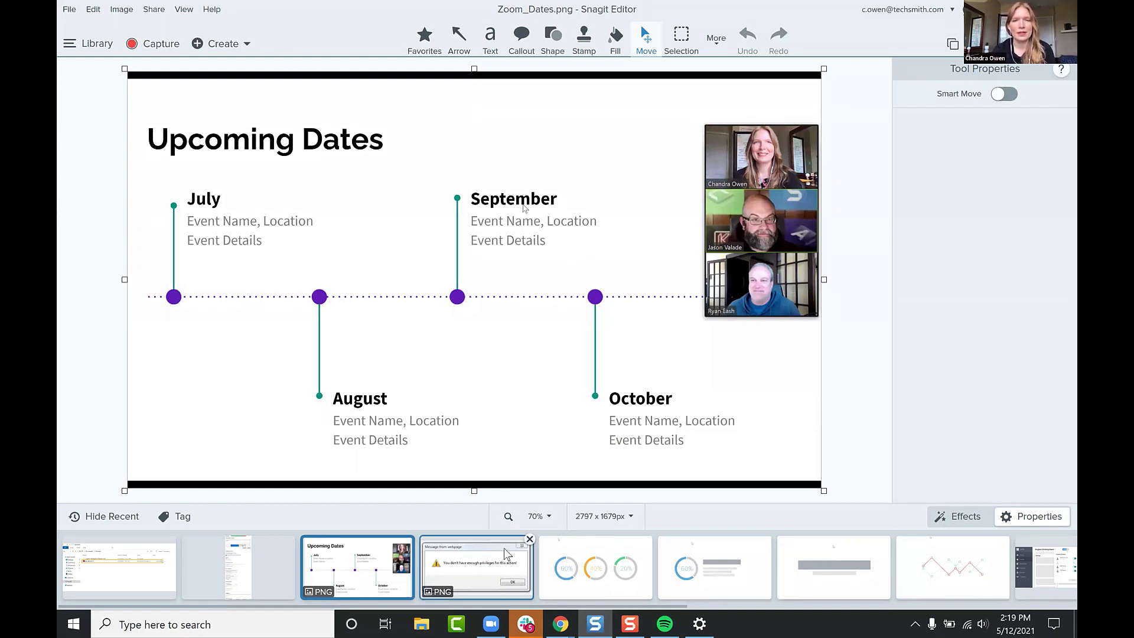
click(483, 572)
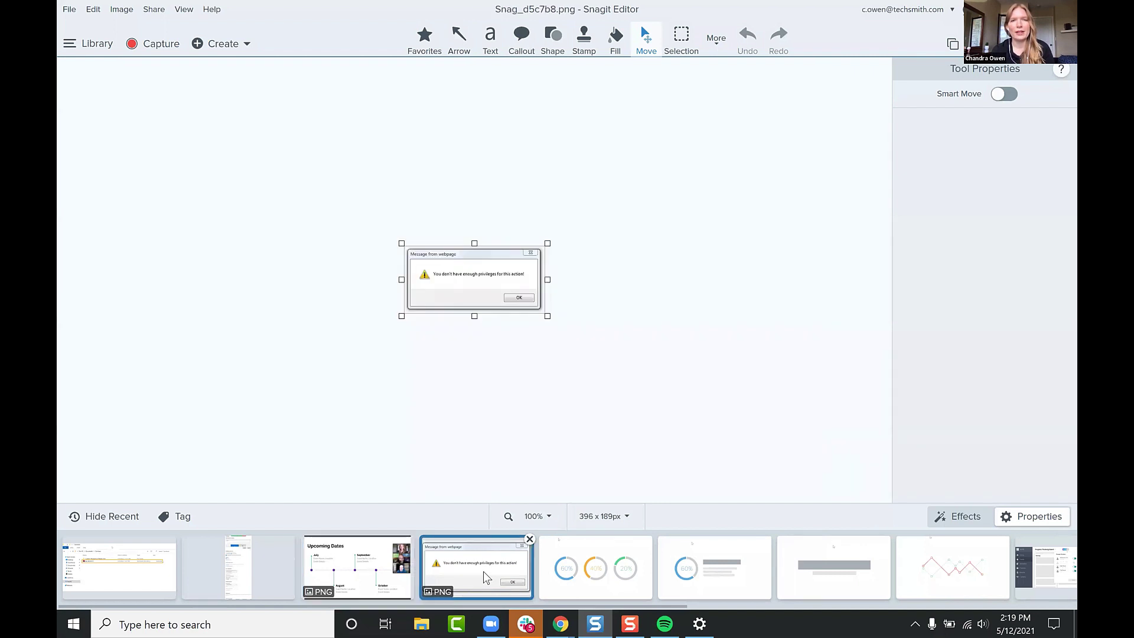
click(549, 517)
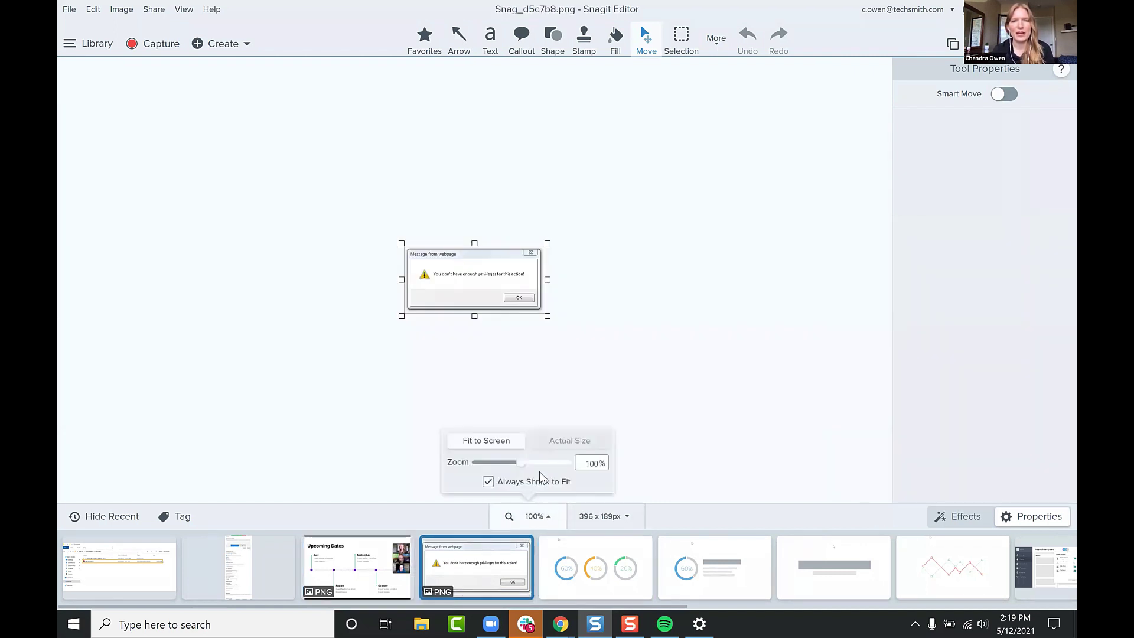
drag(524, 460, 538, 465)
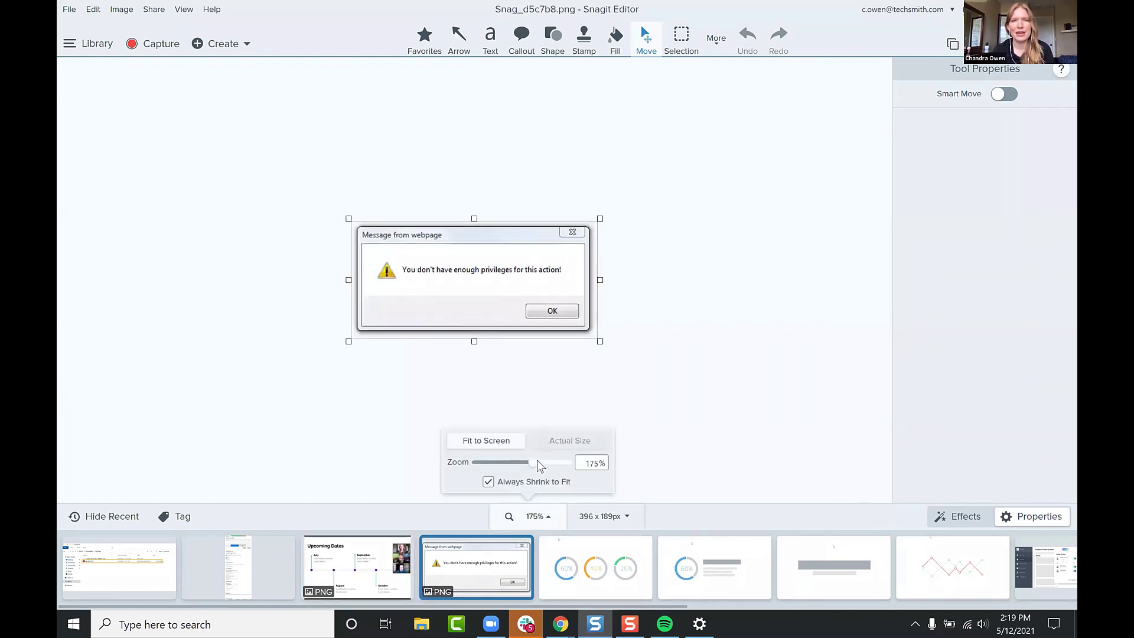
click(774, 440)
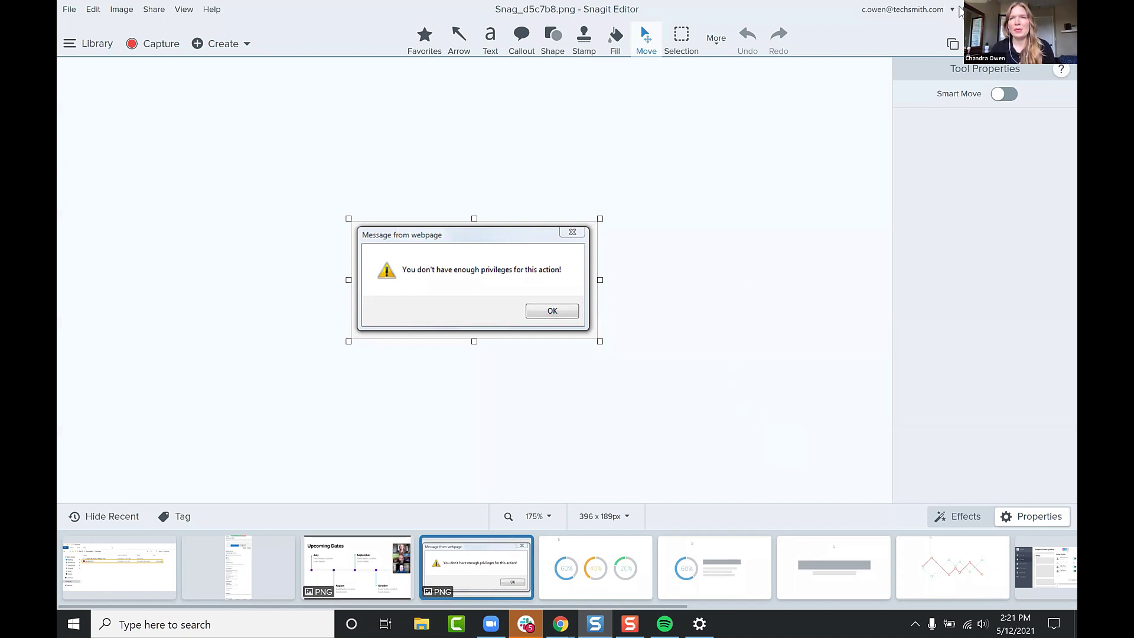
Switch to Chrome's Camtasia Tutorials page and take a vertical scrolling capture of the whole page with Snagit
click(1010, 9)
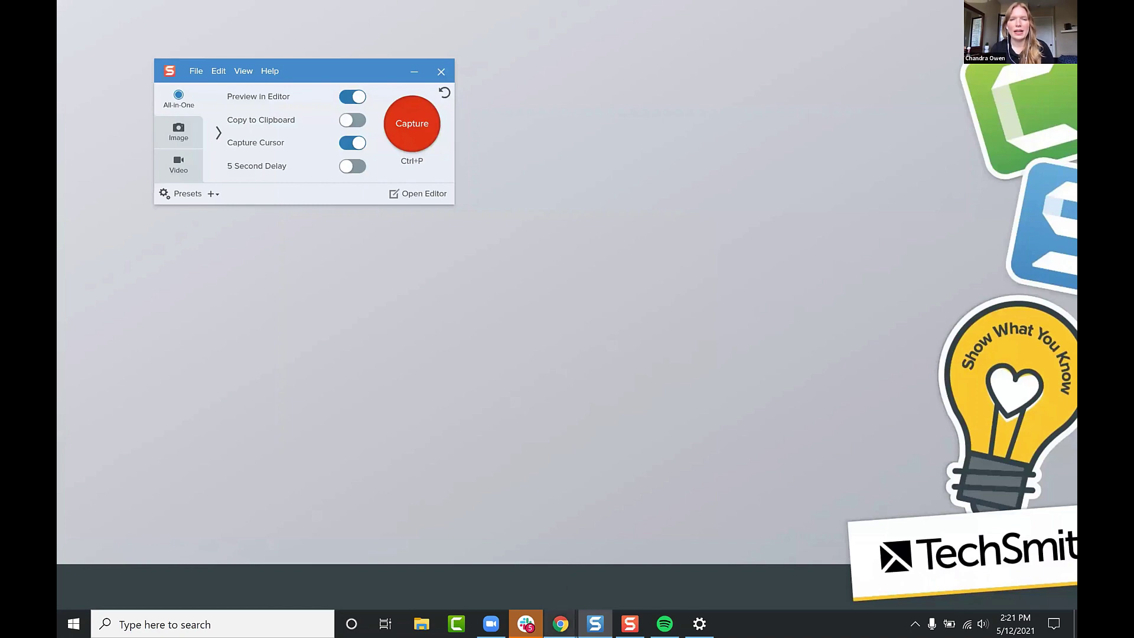
mouse_move(561, 624)
click(526, 562)
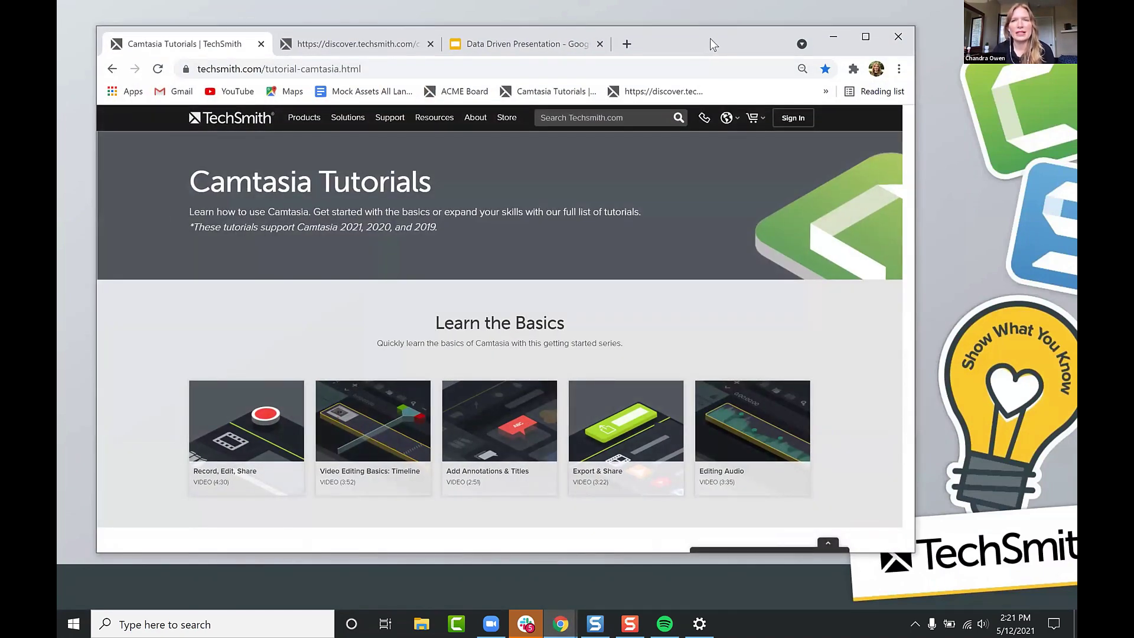
drag(710, 38, 686, 36)
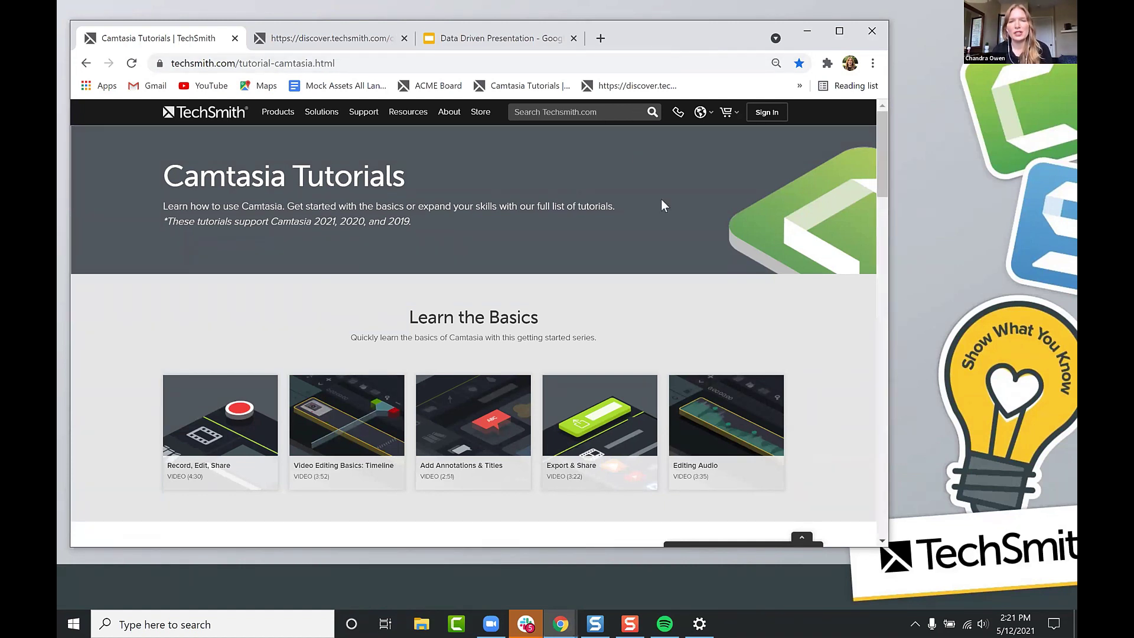
click(630, 624)
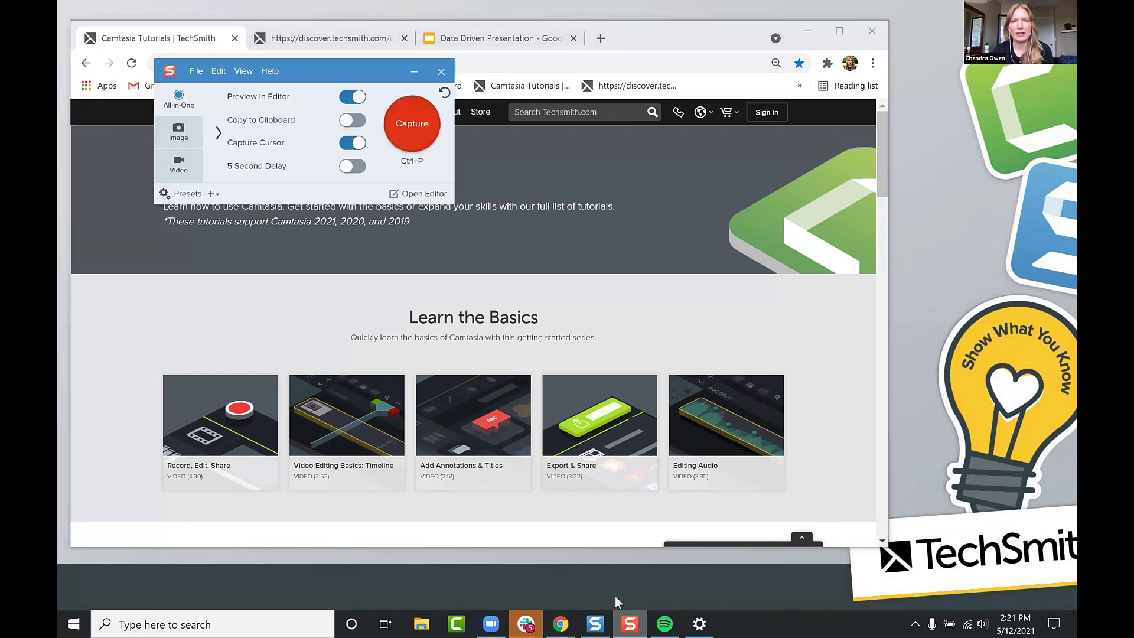
click(415, 140)
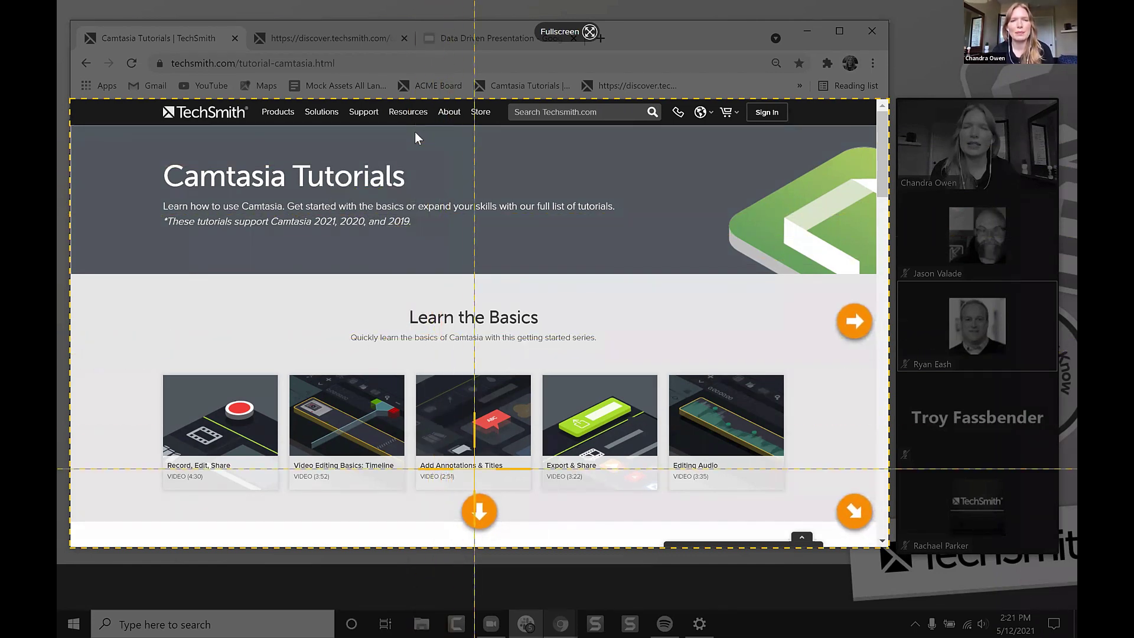
click(482, 518)
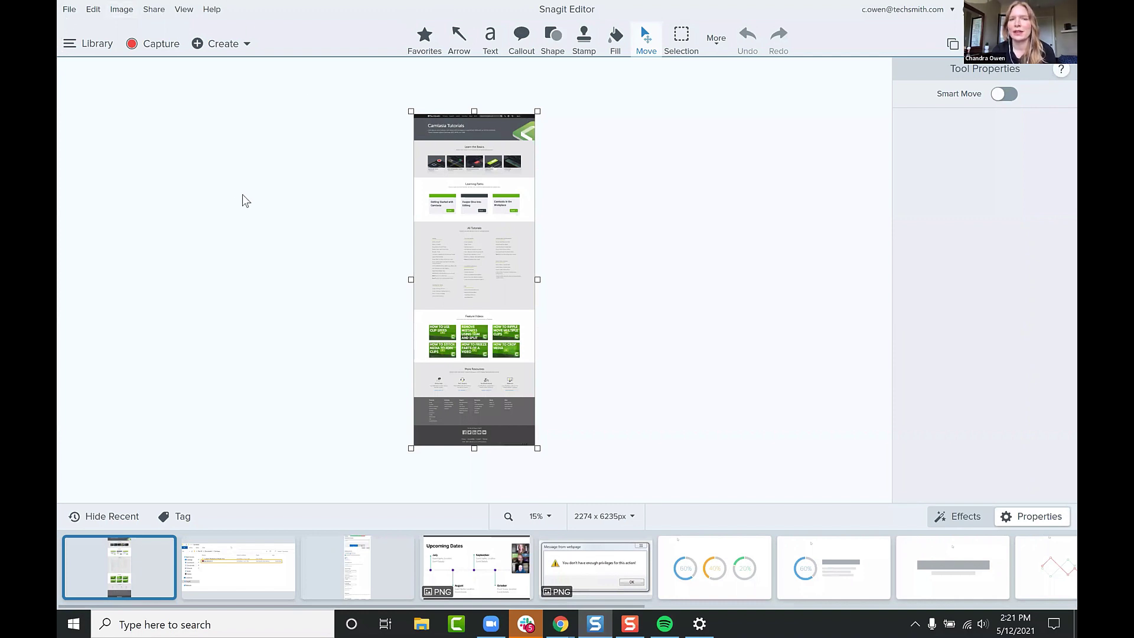
View the tutorials page capture at actual size and choose the white callout style with the orange outline from the Basic theme
click(547, 517)
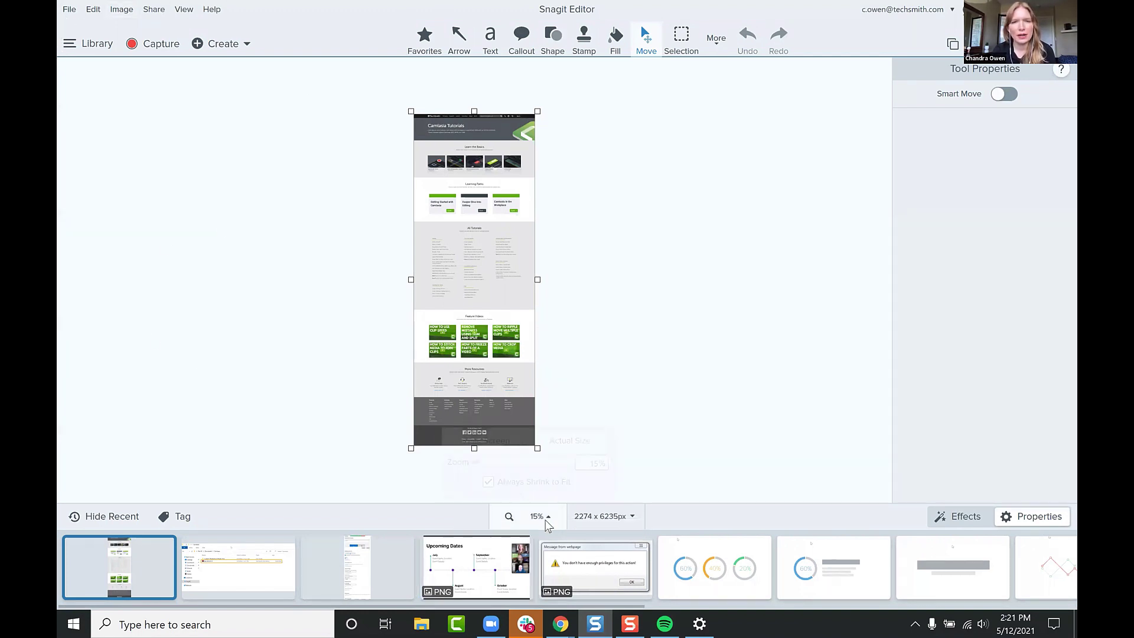
click(568, 440)
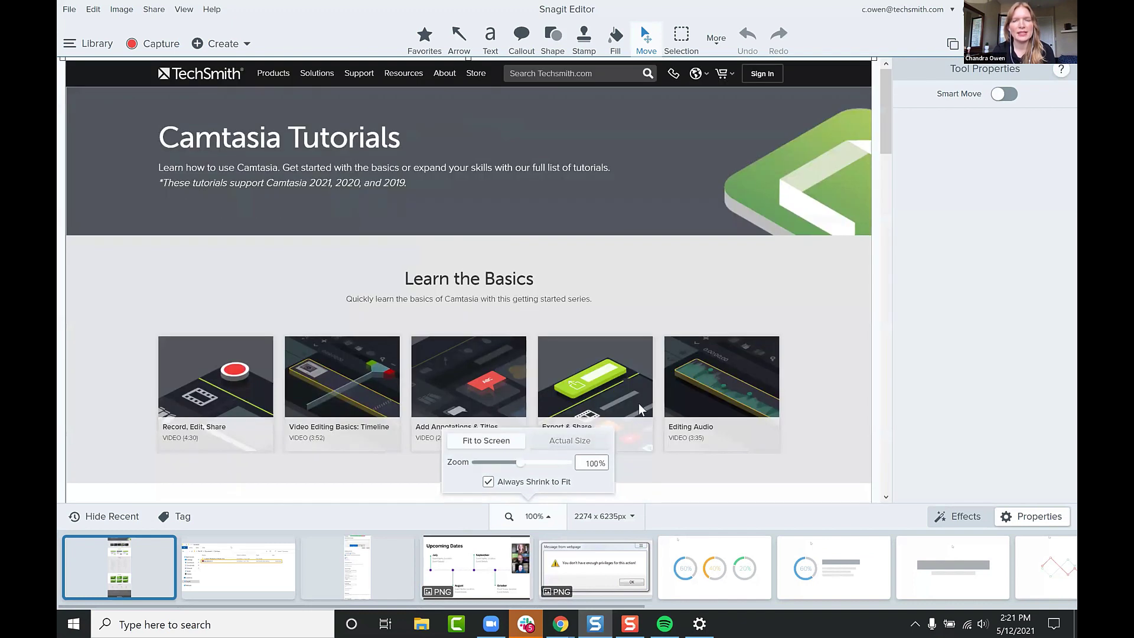
click(629, 236)
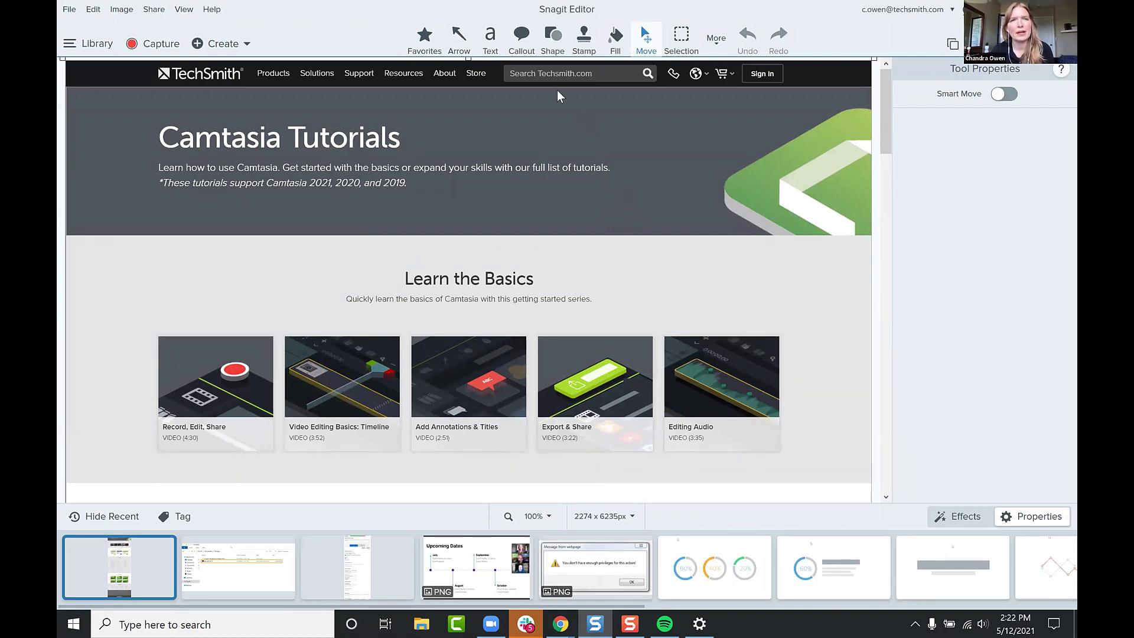
click(516, 38)
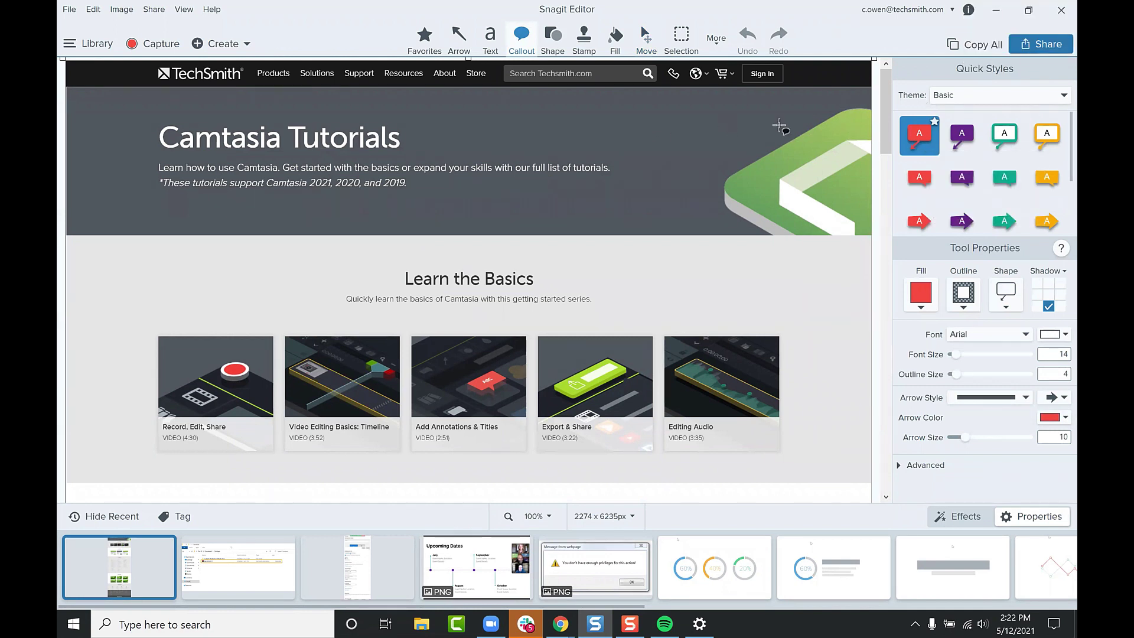
click(1040, 141)
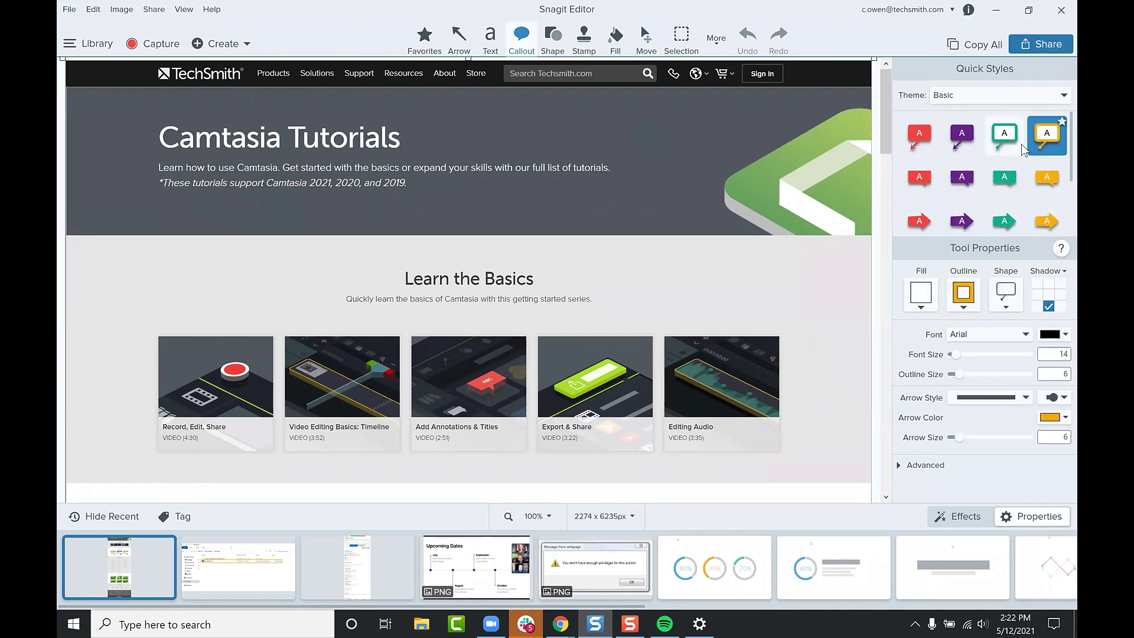
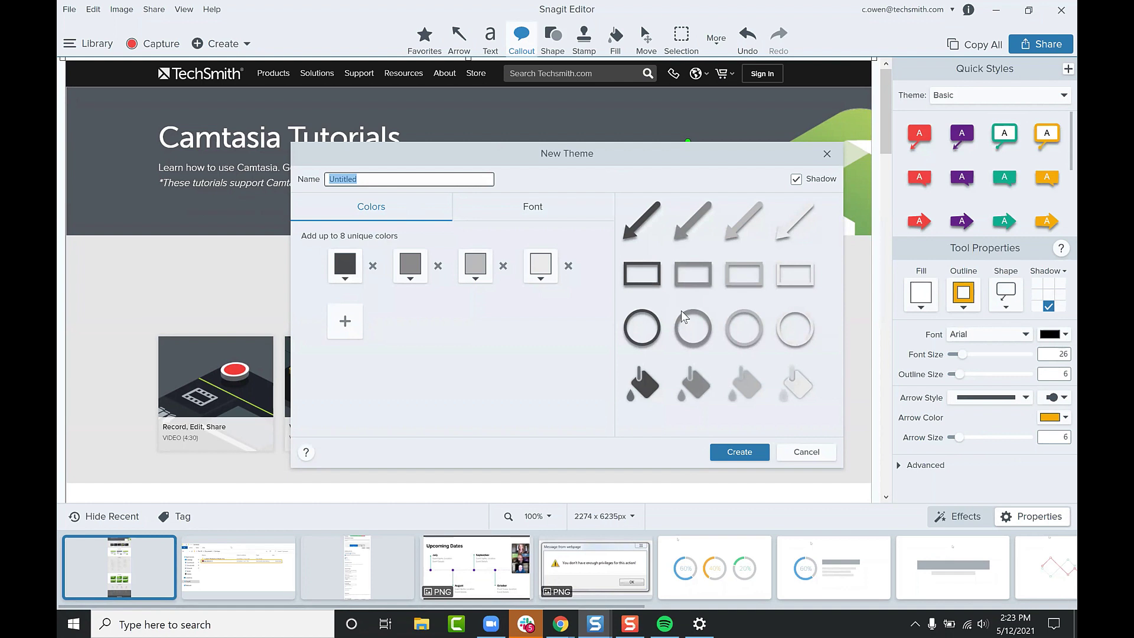
Dismiss the New Theme dialog and check the management options available for the Industrial theme
click(827, 153)
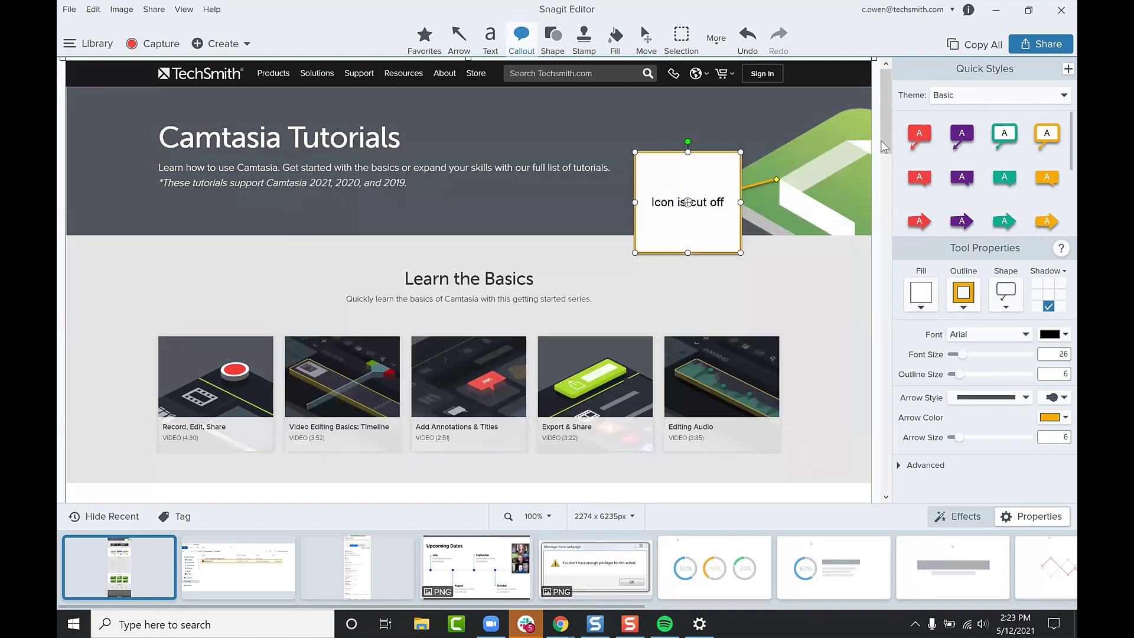
click(1060, 98)
click(1058, 127)
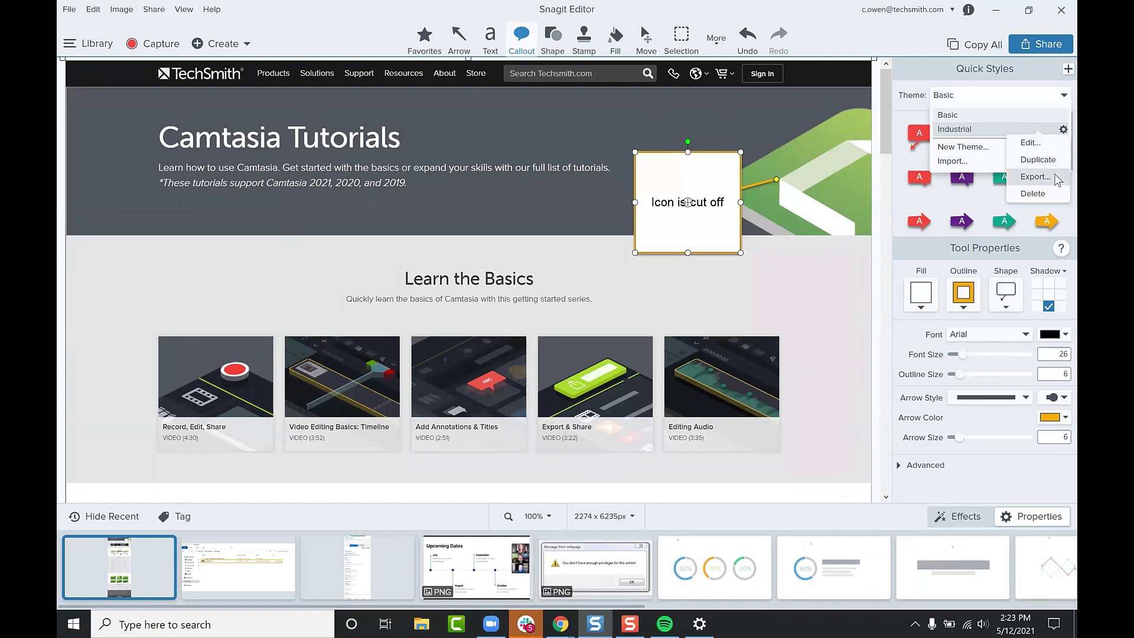
click(1059, 97)
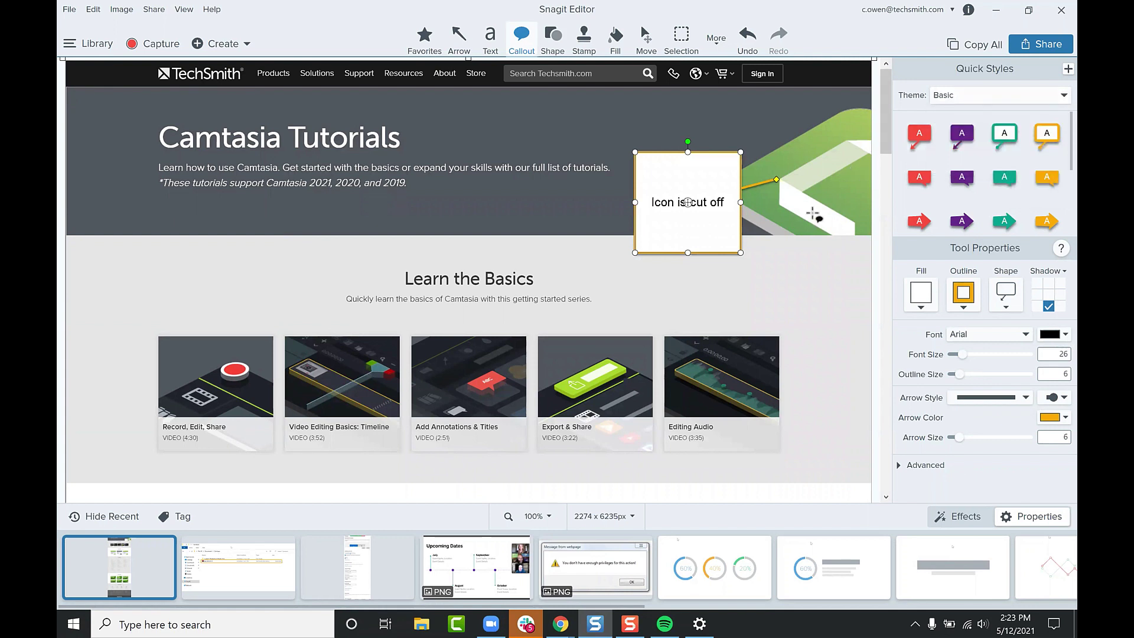
Add a solid green callout below the Learning Paths cards reading "Switch this section - move it higher"
drag(889, 140, 891, 206)
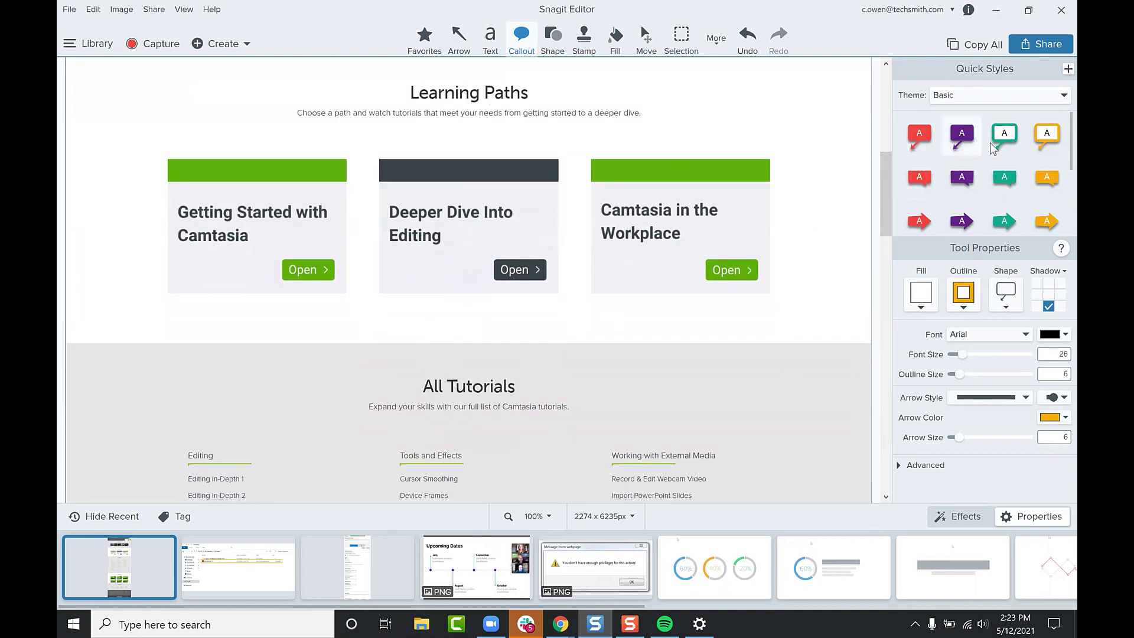
click(1004, 185)
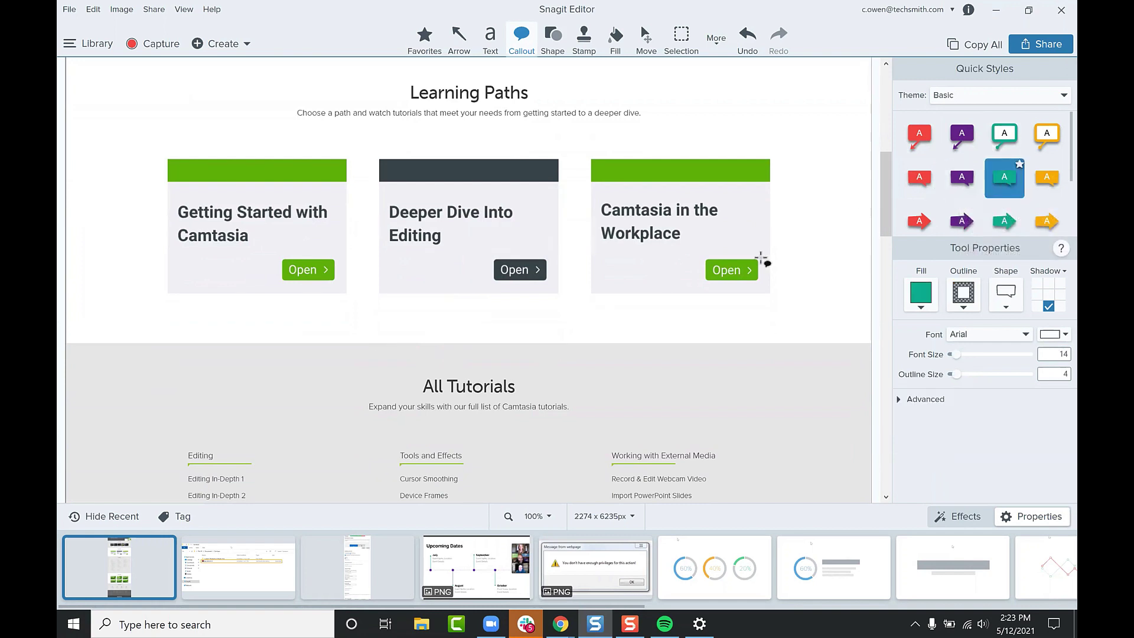
drag(620, 315, 830, 433)
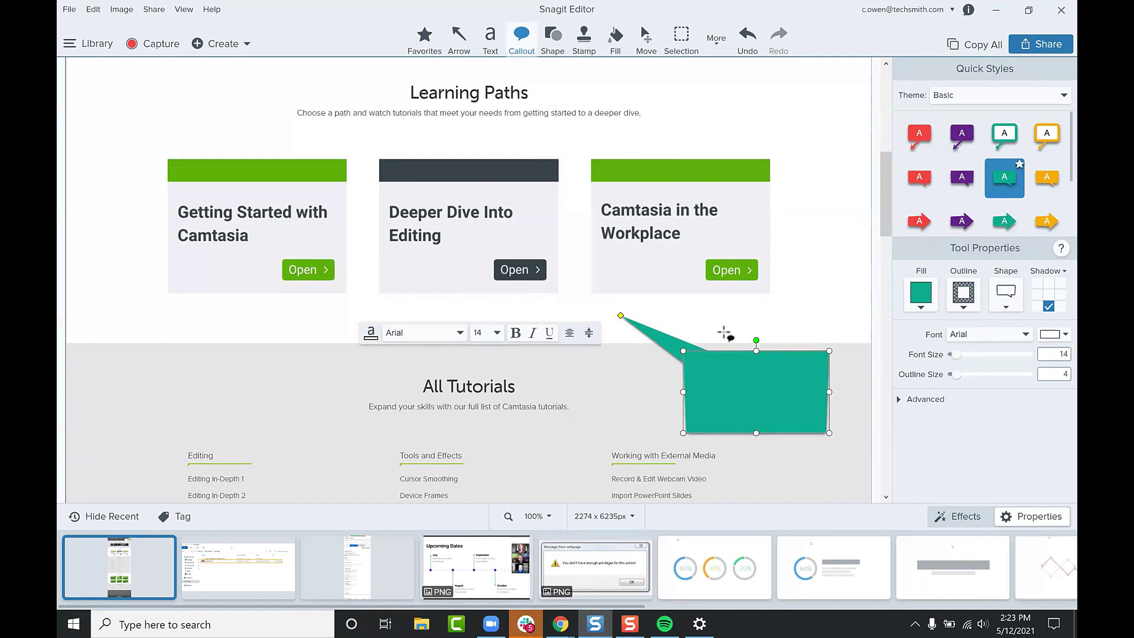
text(Switch this section - move it higher)
Set the font size of all text in the Learning Paths callout to 24
double_click(733, 392)
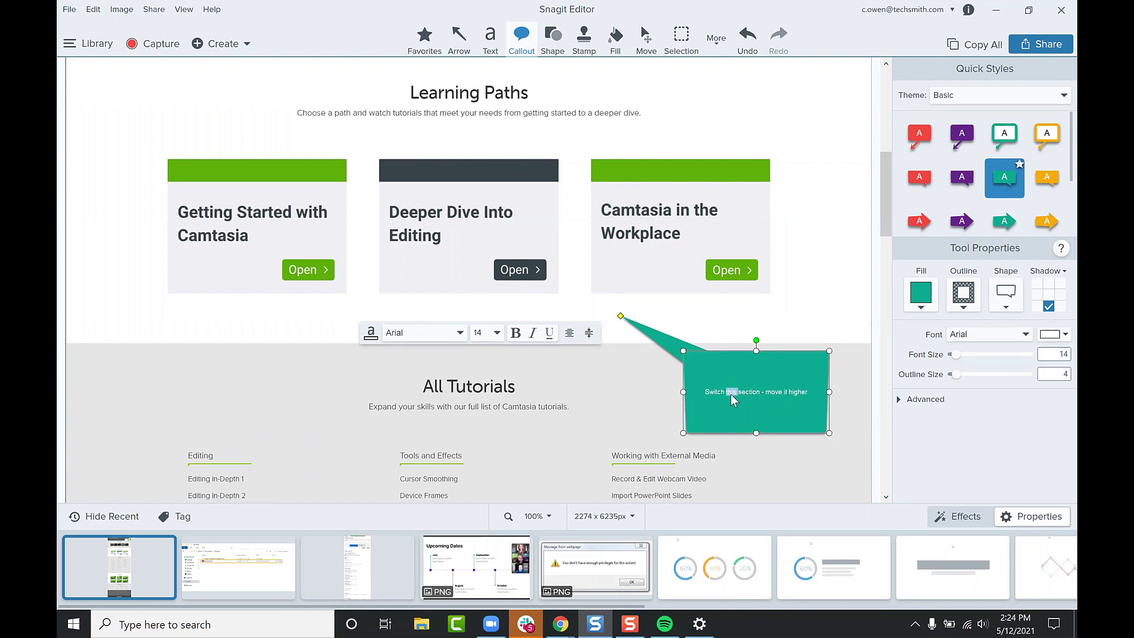
key(ctrl+a)
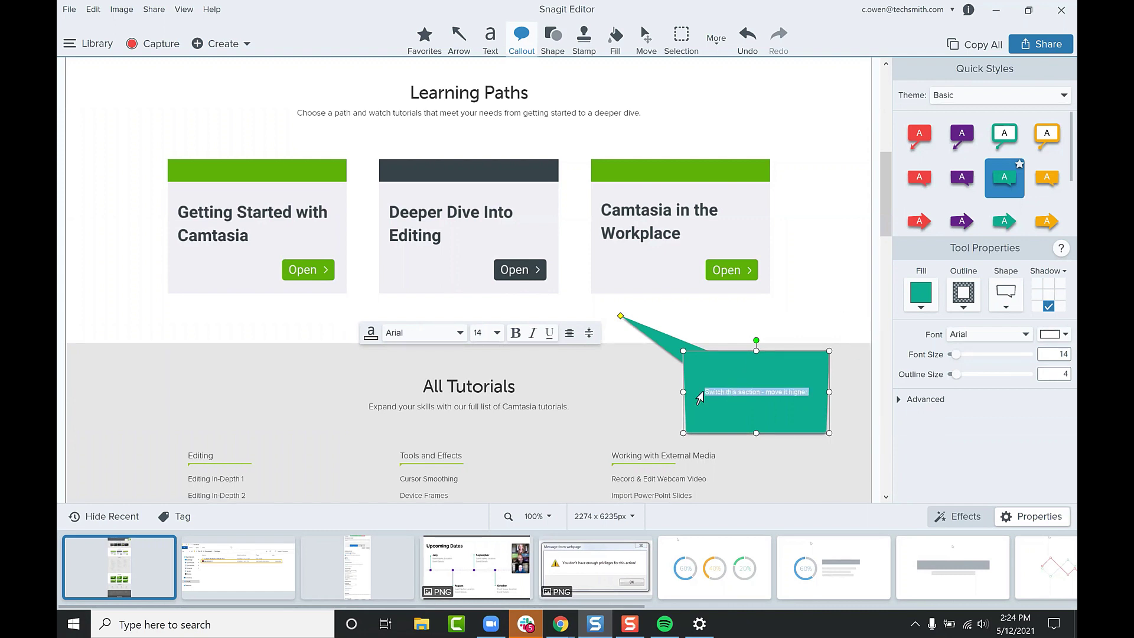
click(499, 334)
click(506, 448)
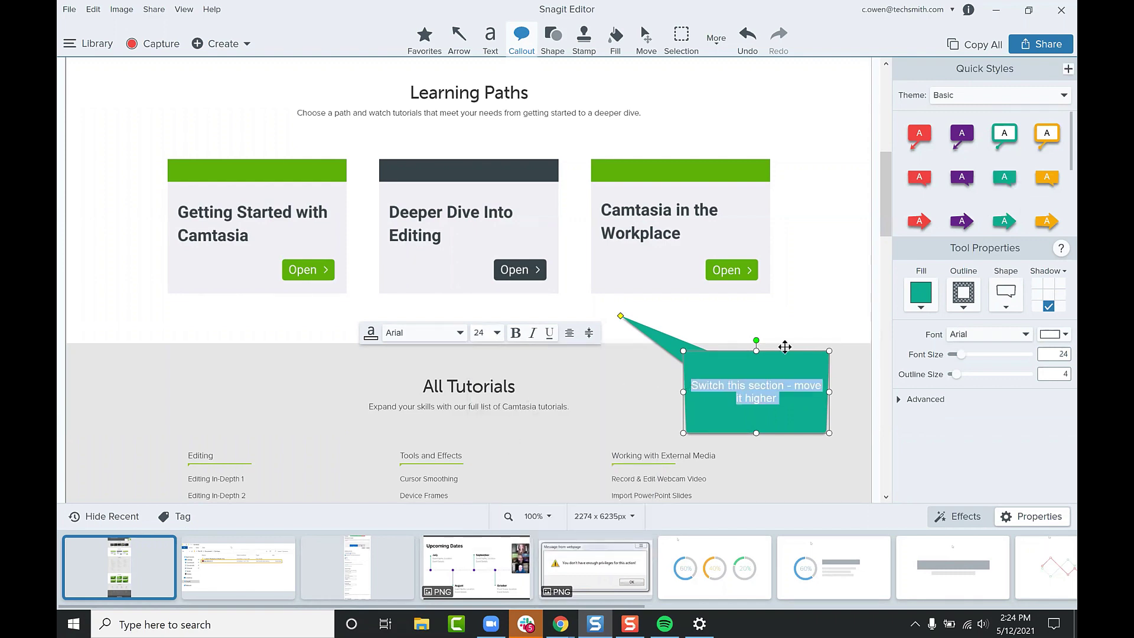
click(806, 319)
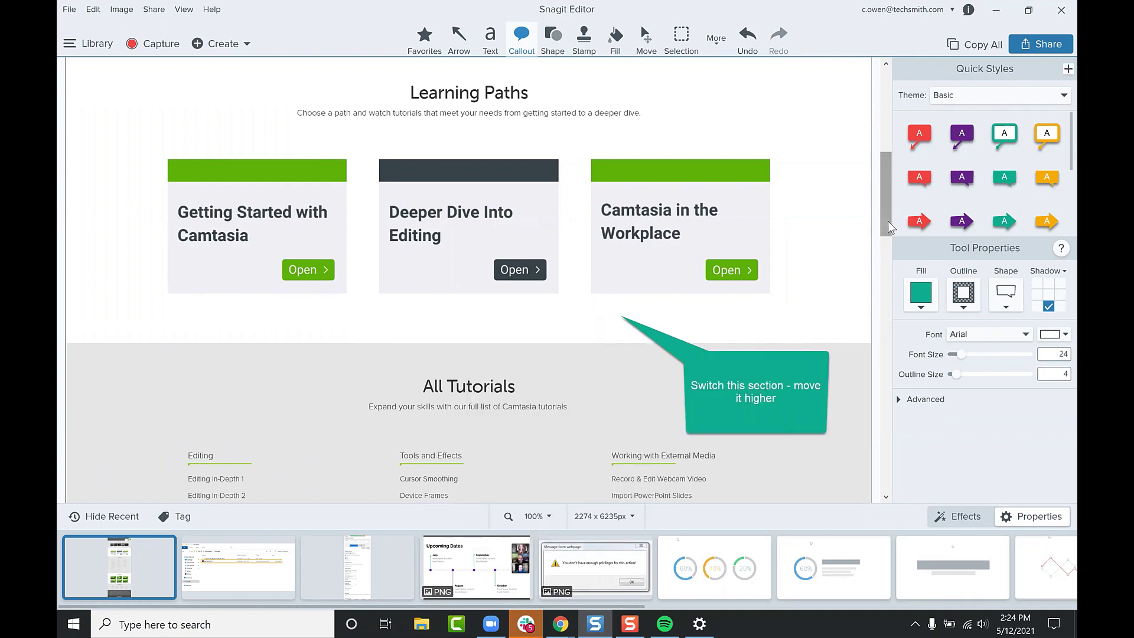
Return to the beginning of the annotated capture and view the available share destinations
drag(887, 227, 869, 115)
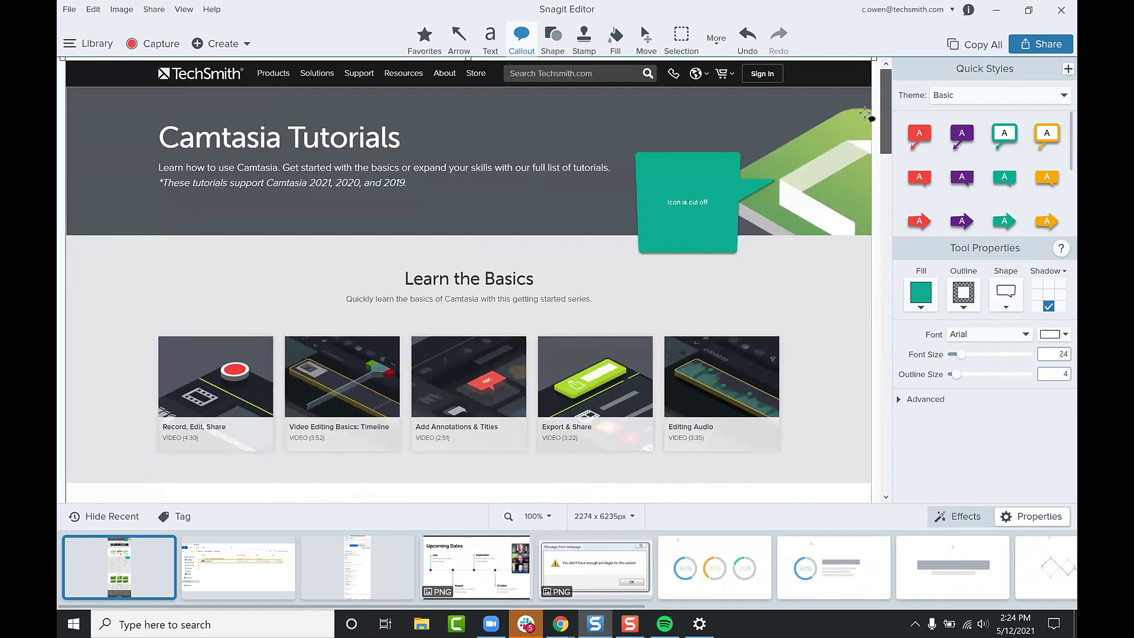
click(1043, 48)
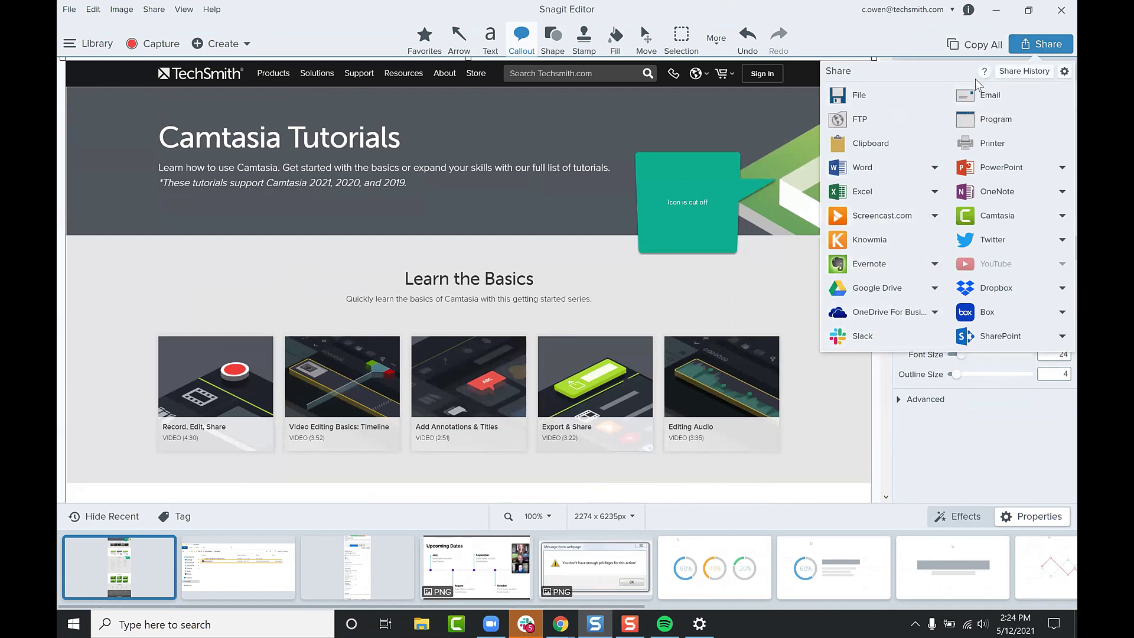
click(896, 52)
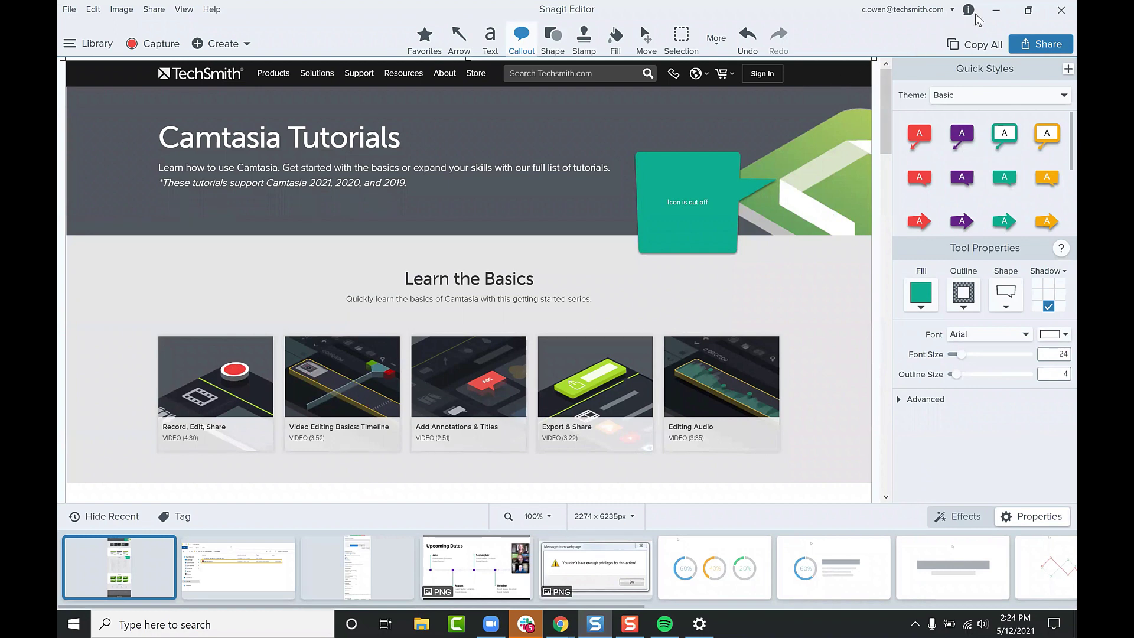
Switch back to the start of the browser's Camtasia Tutorials page and review Snagit's Image and Video capture settings
click(998, 10)
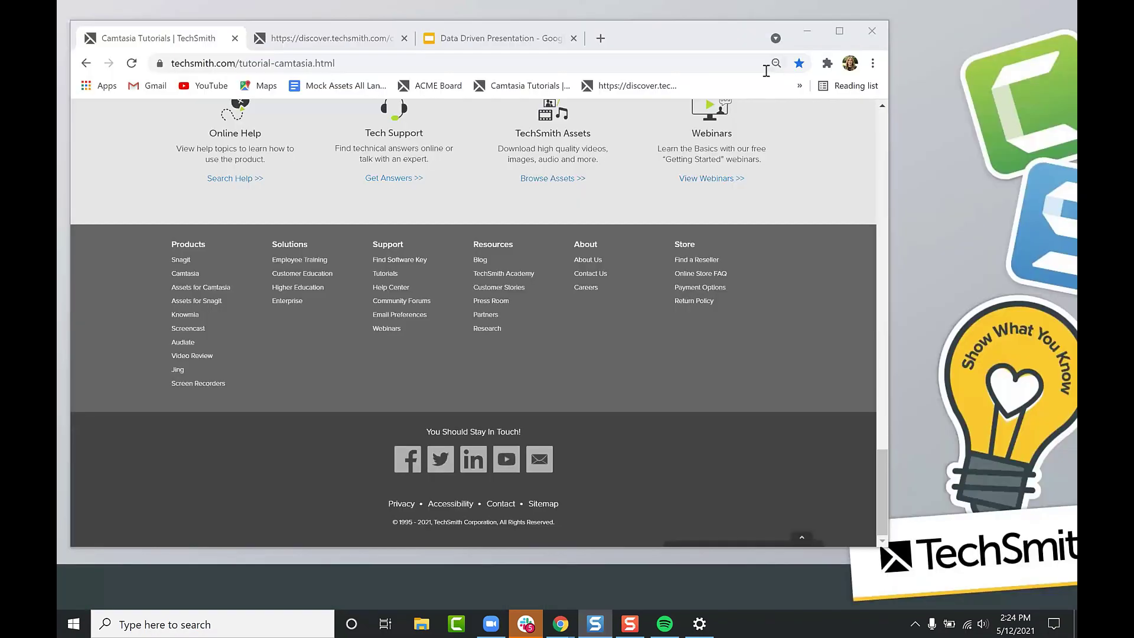
drag(880, 465, 877, 105)
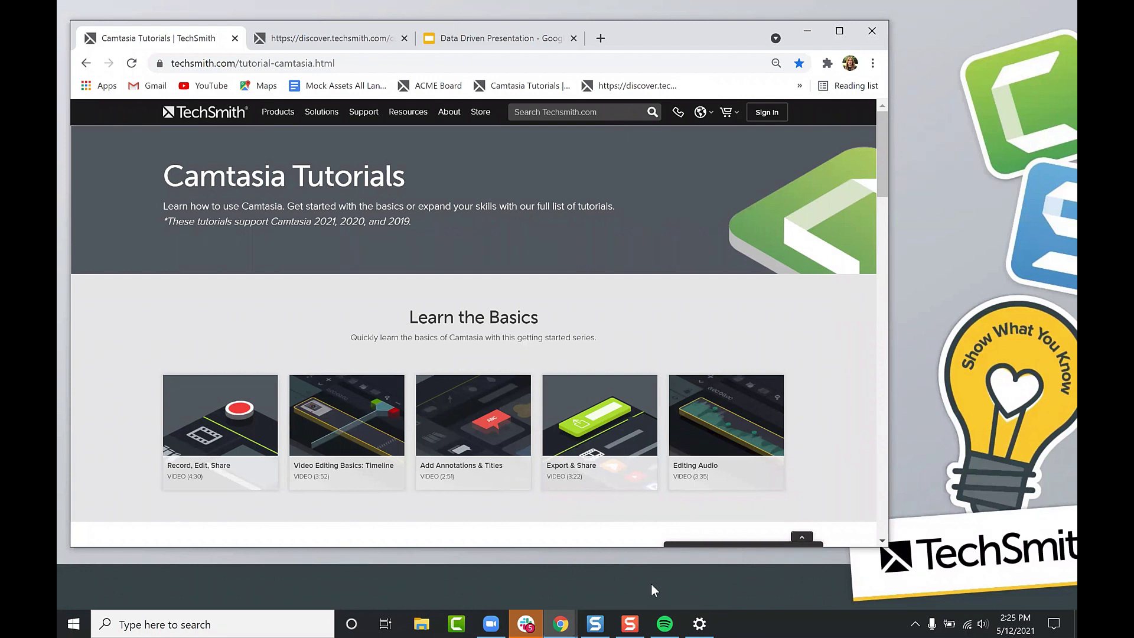
mouse_move(629, 623)
click(630, 567)
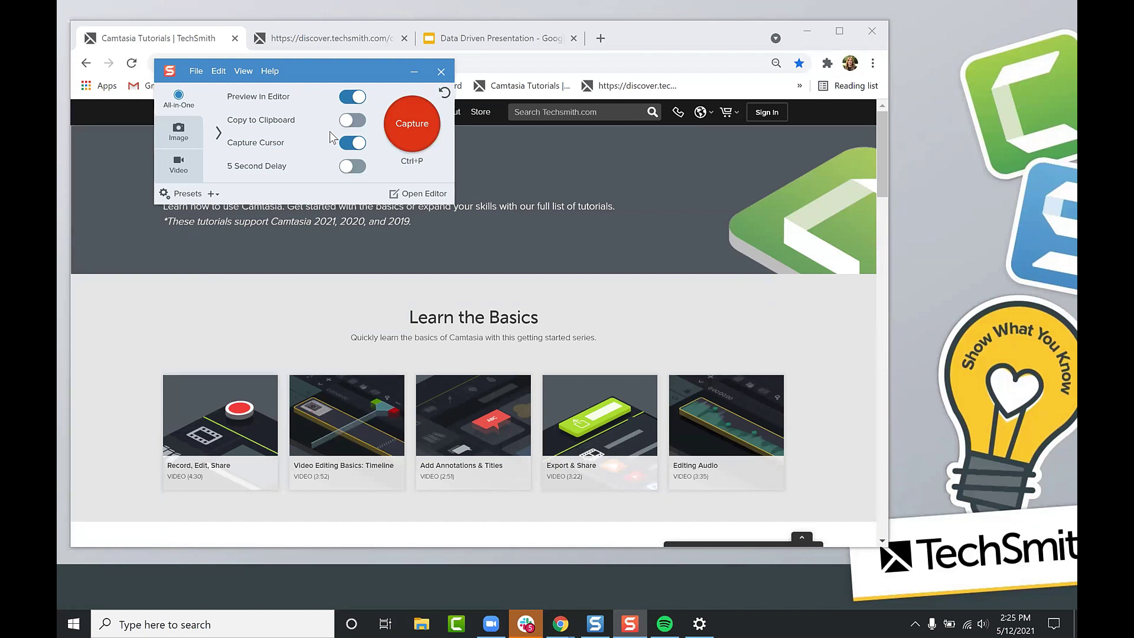
click(215, 133)
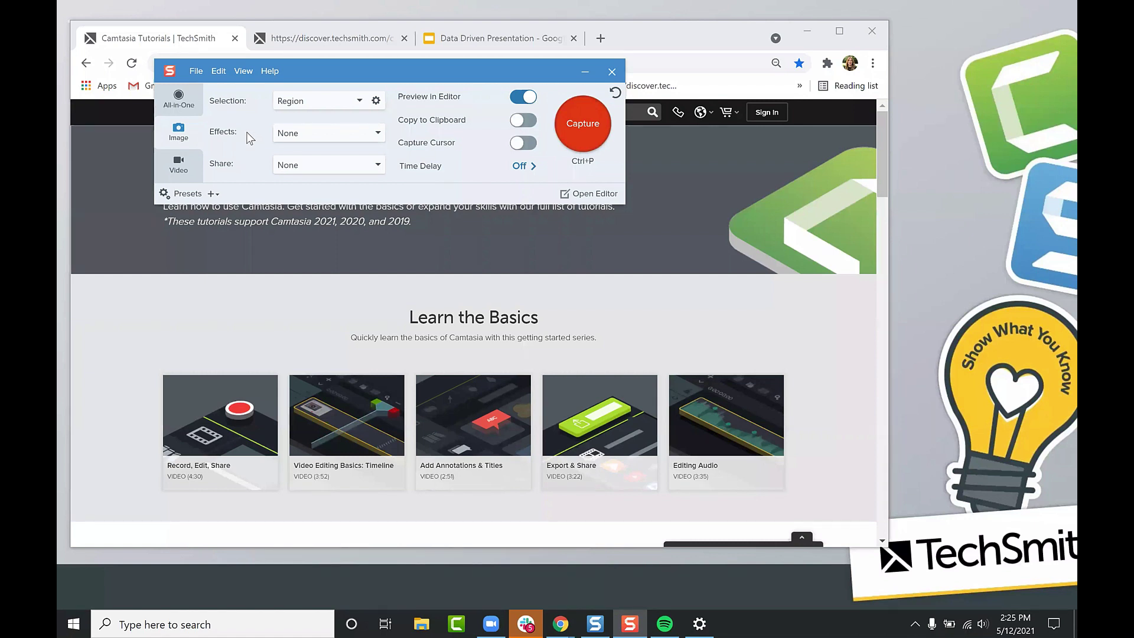
click(174, 163)
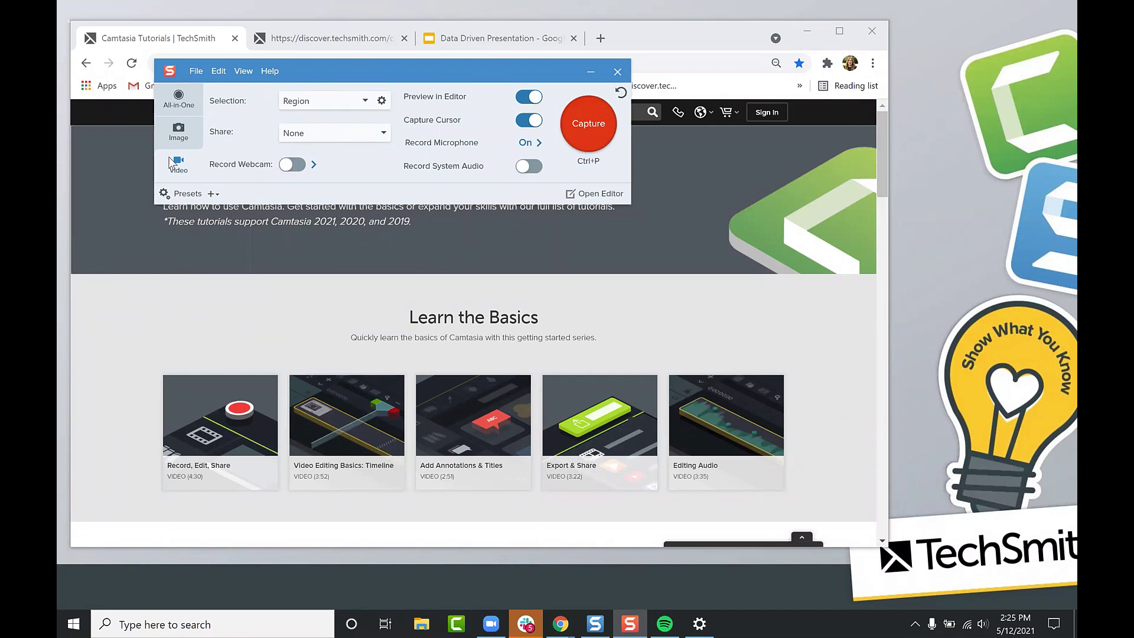
Start an All-in-One capture and select a region about 2247 by 1065 pixels over the Camtasia Tutorials page
click(180, 102)
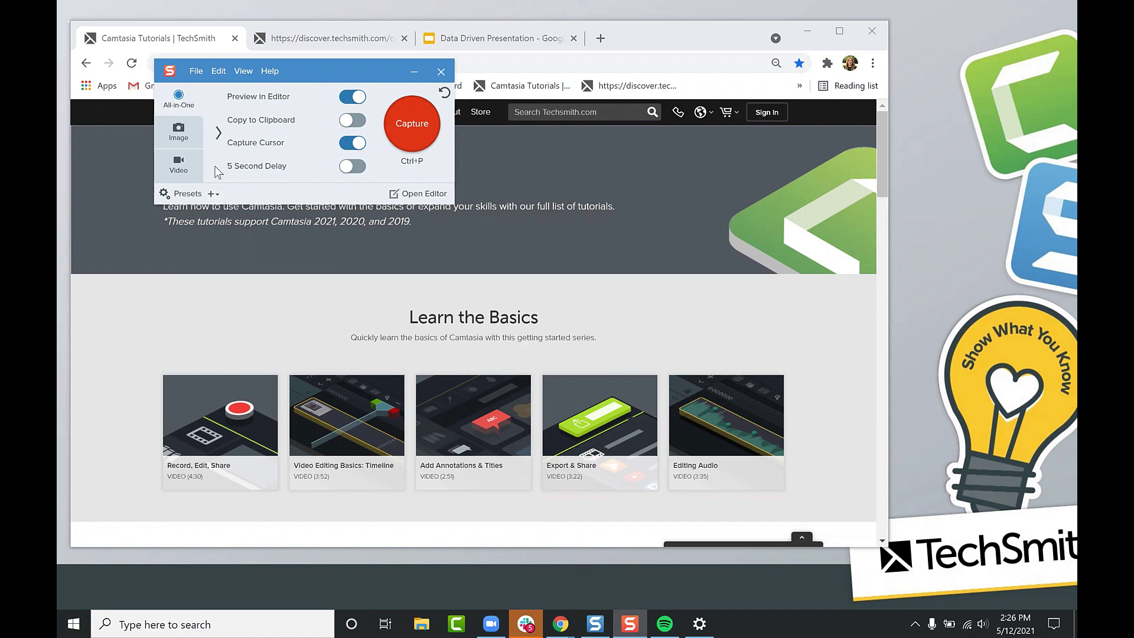
click(184, 164)
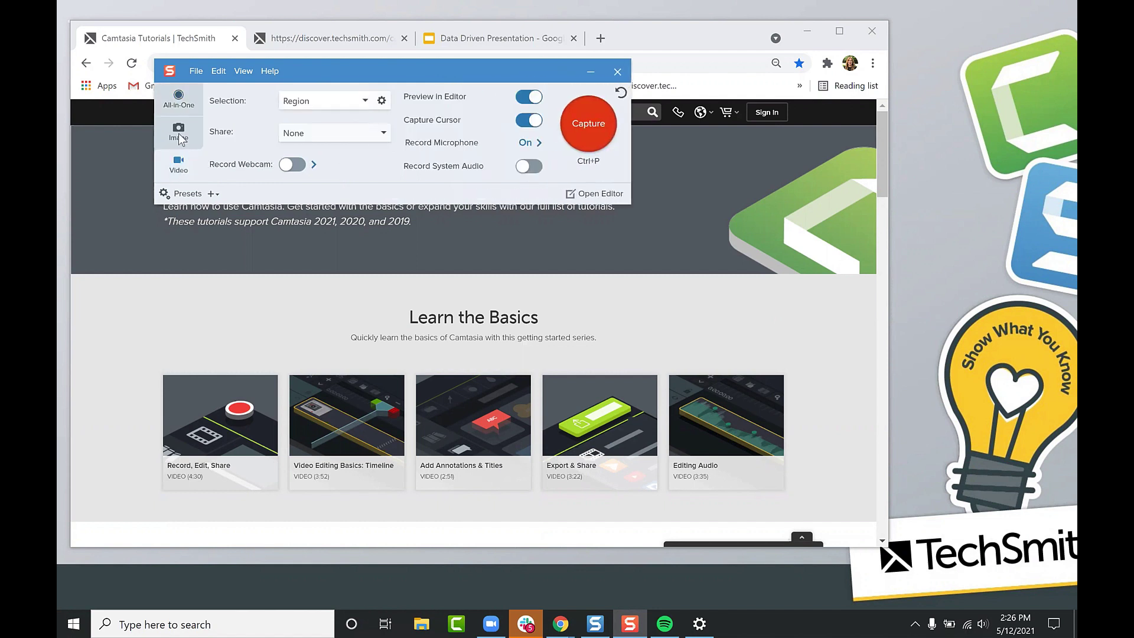
click(179, 101)
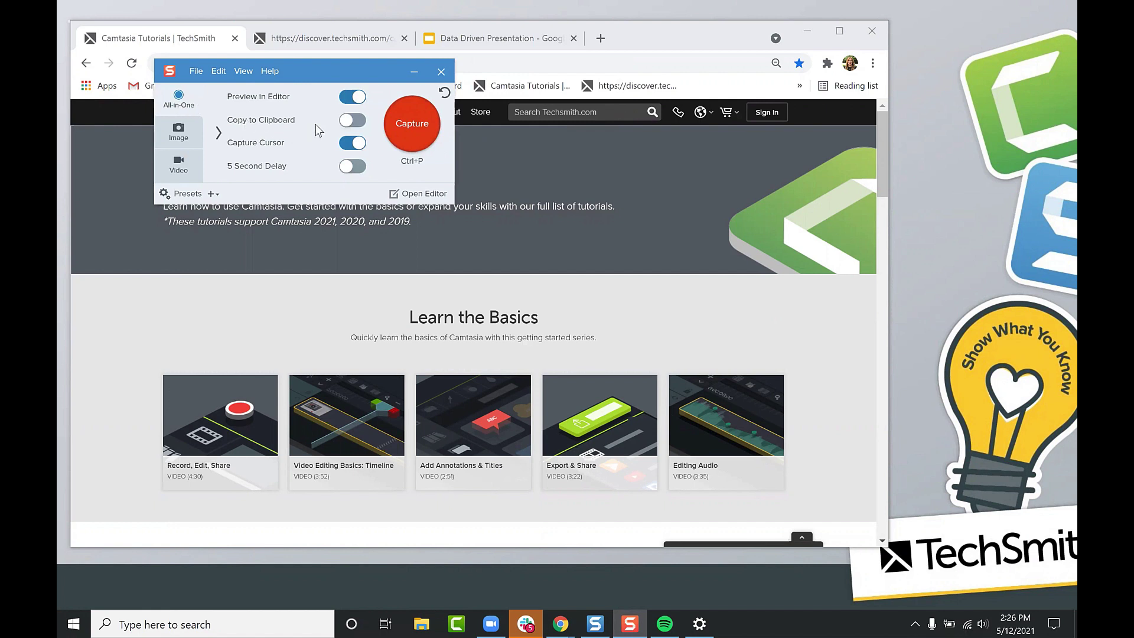
click(404, 124)
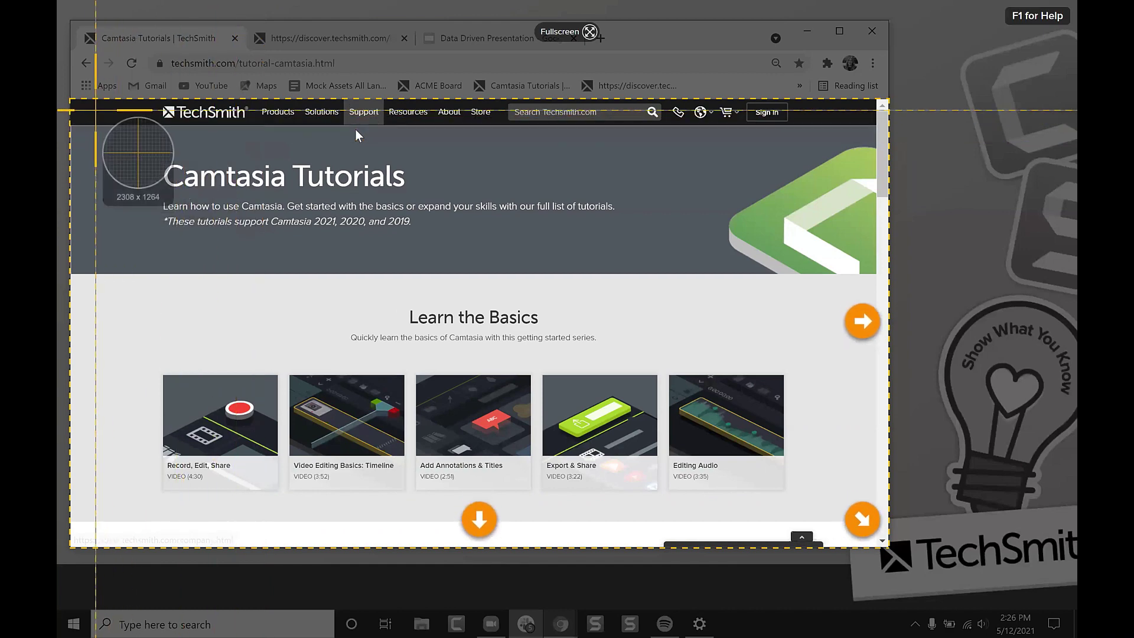
drag(78, 104, 875, 481)
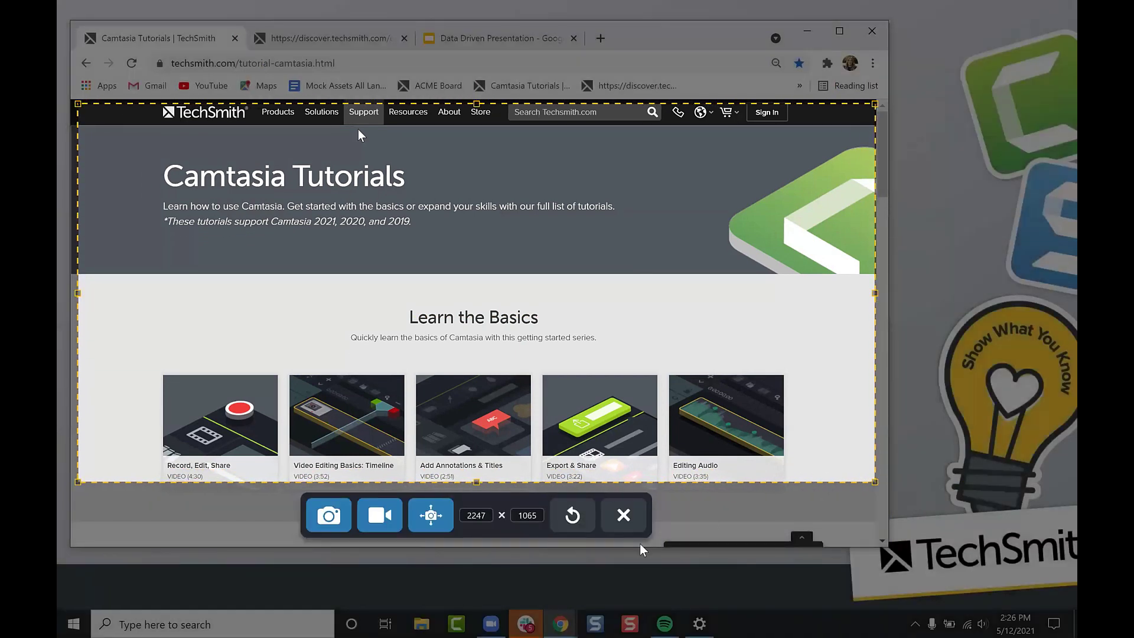
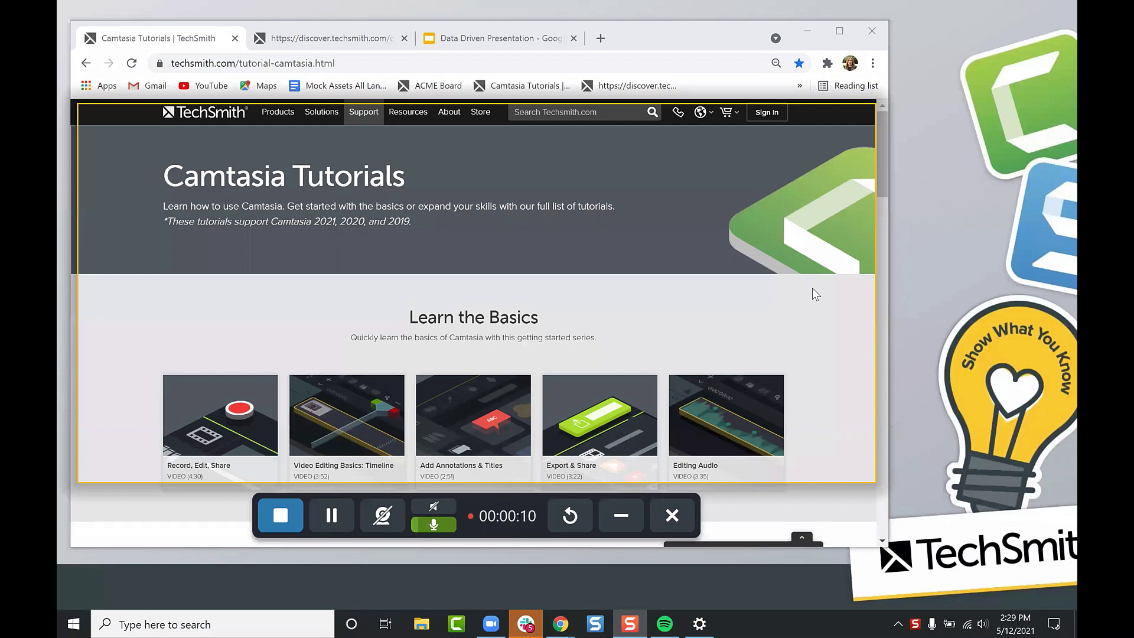
Record a video of scrolling the Camtasia Tutorials page down to Feature Videos and back to its start, then stop recording
scroll(813, 289, down, 2)
scroll(812, 289, up, 2)
scroll(820, 331, down, 1)
scroll(820, 332, down, 10)
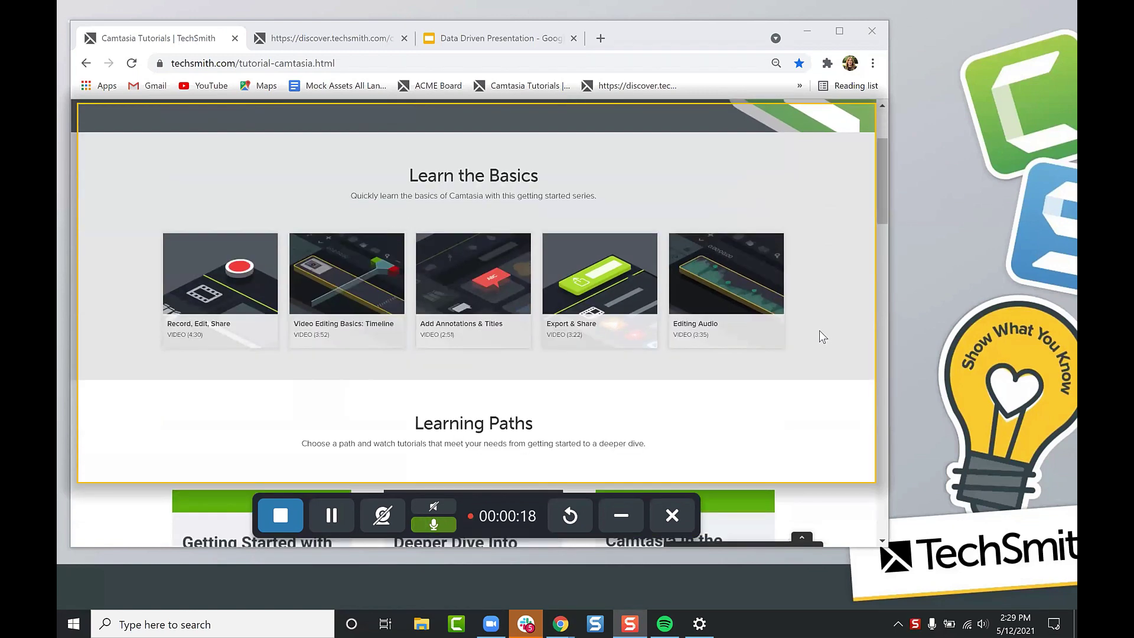
scroll(820, 331, down, 10)
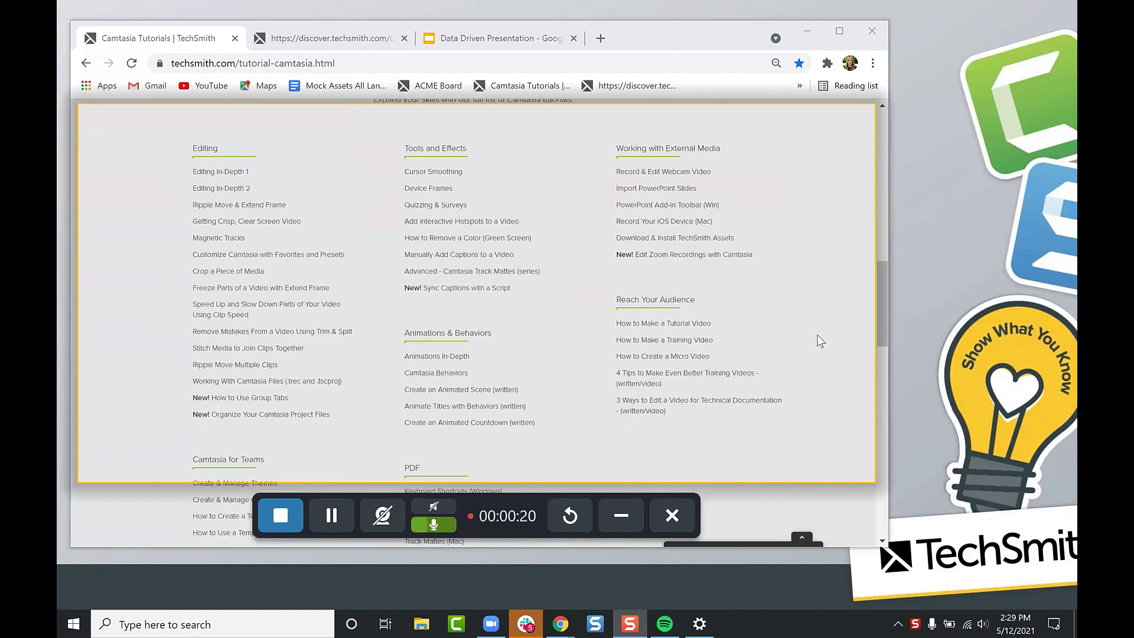
scroll(818, 342, down, 1)
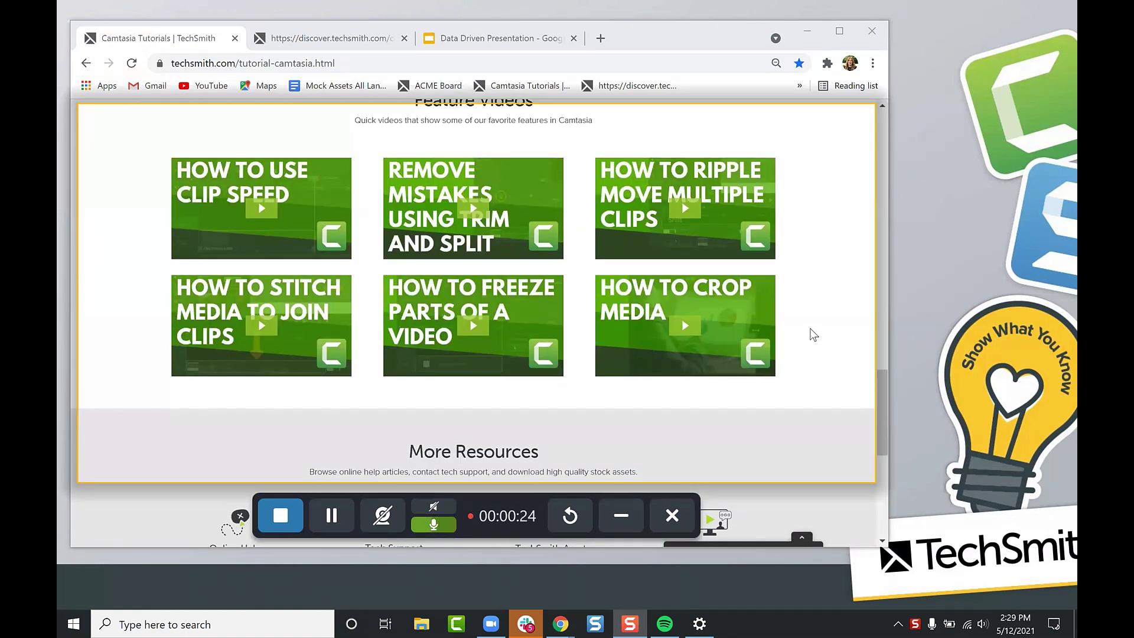
scroll(807, 336, up, 8)
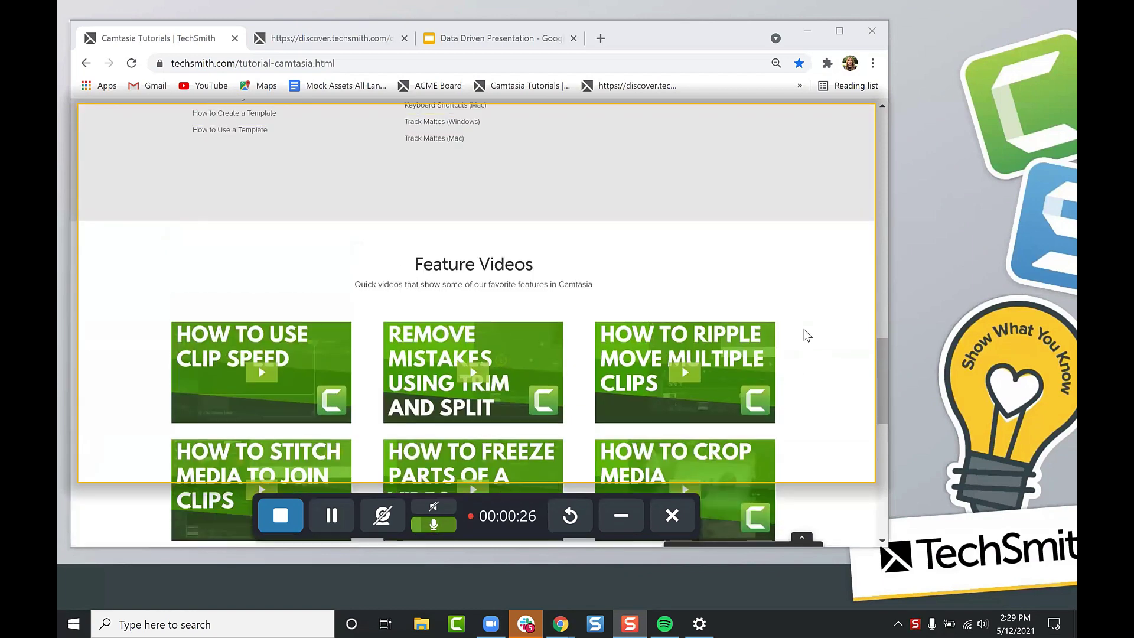
scroll(803, 338, up, 10)
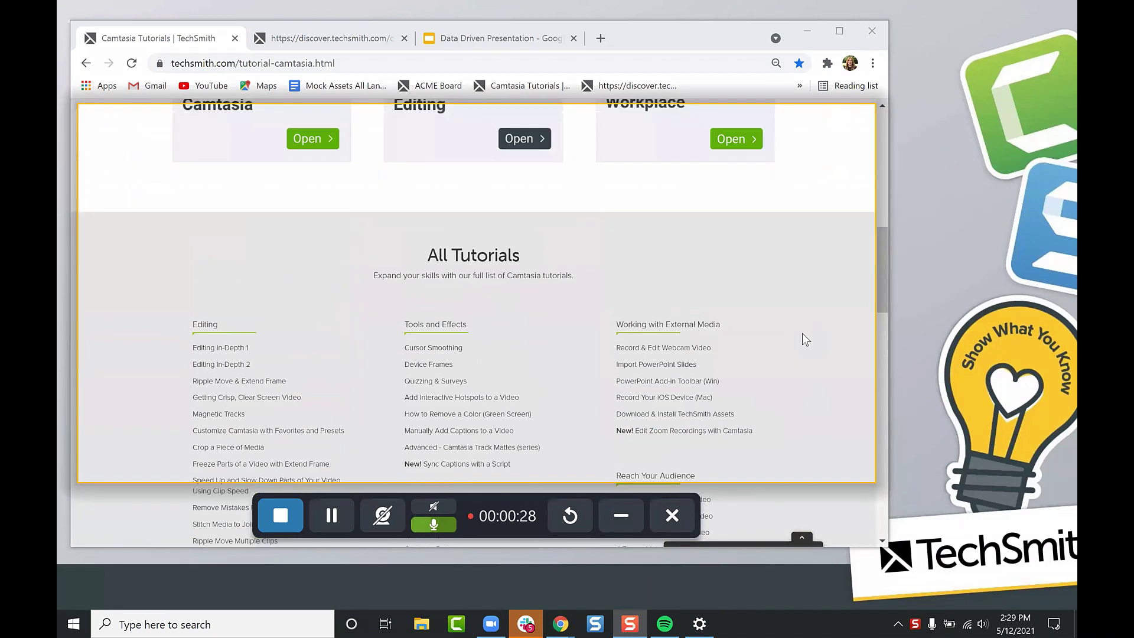
scroll(802, 336, up, 4)
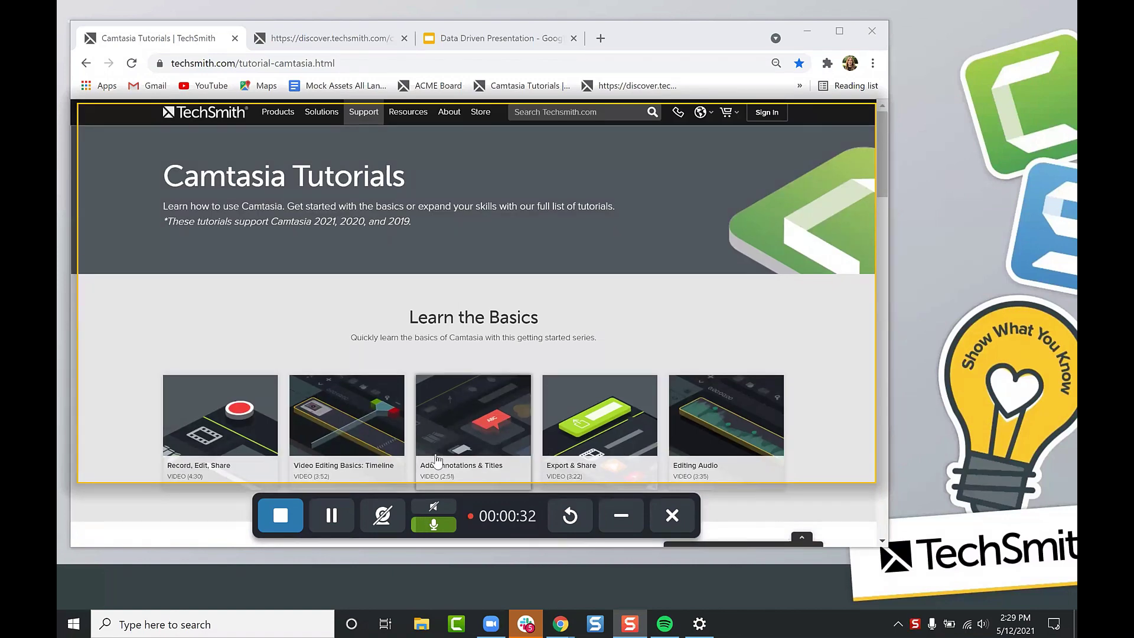
click(280, 516)
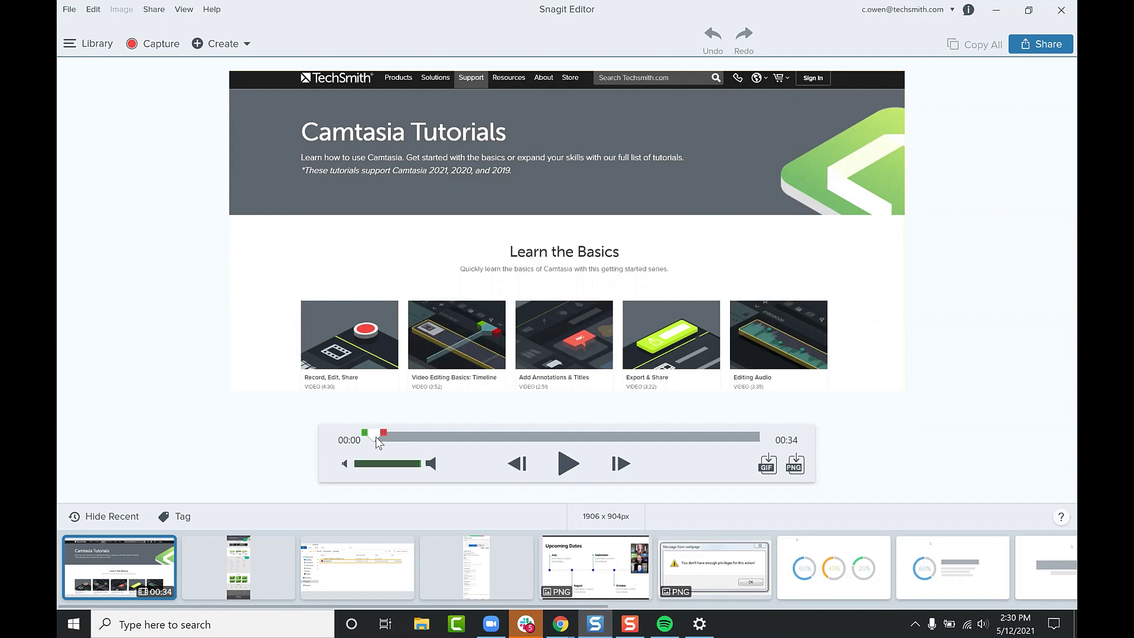
Cut the end of the recorded video from 00:30 onward
drag(376, 437, 720, 442)
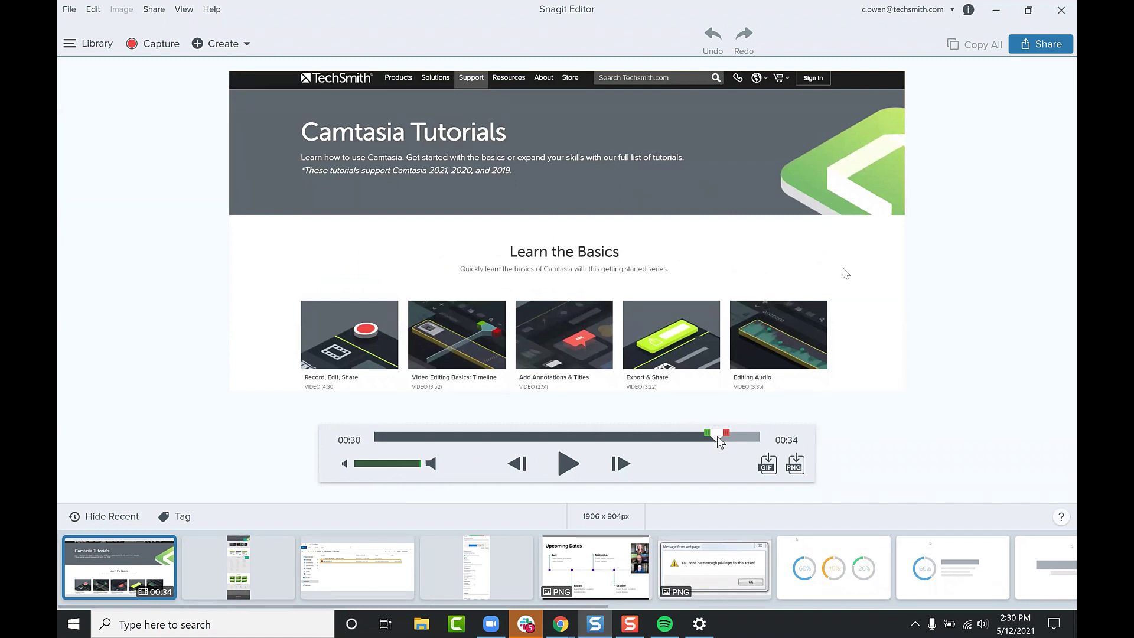
drag(730, 434, 774, 435)
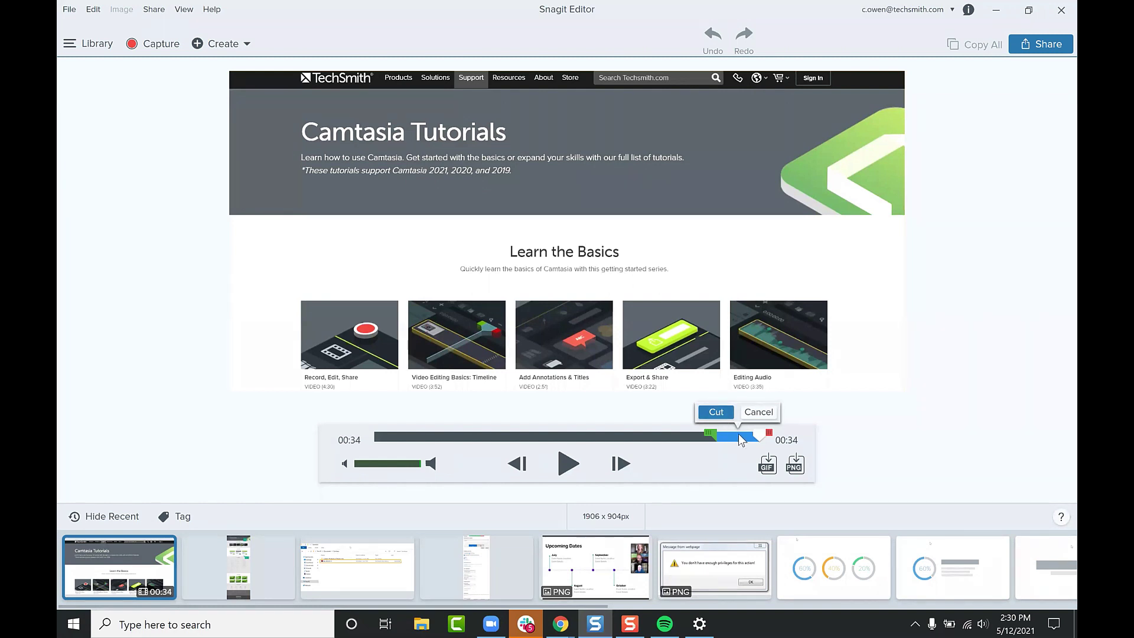
click(716, 413)
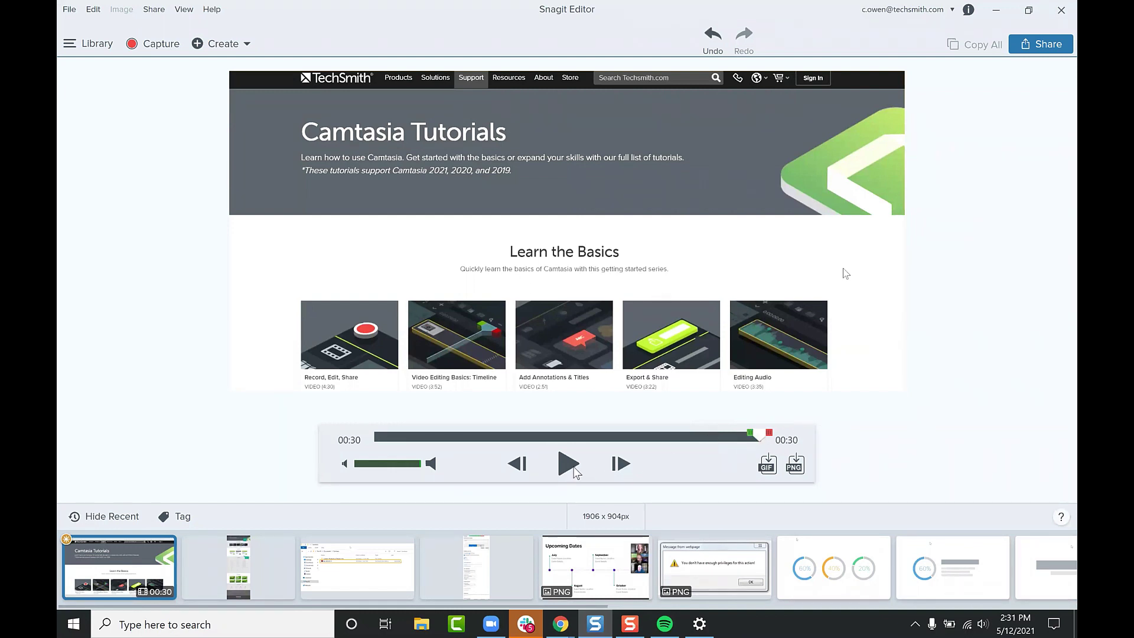
drag(750, 433, 572, 434)
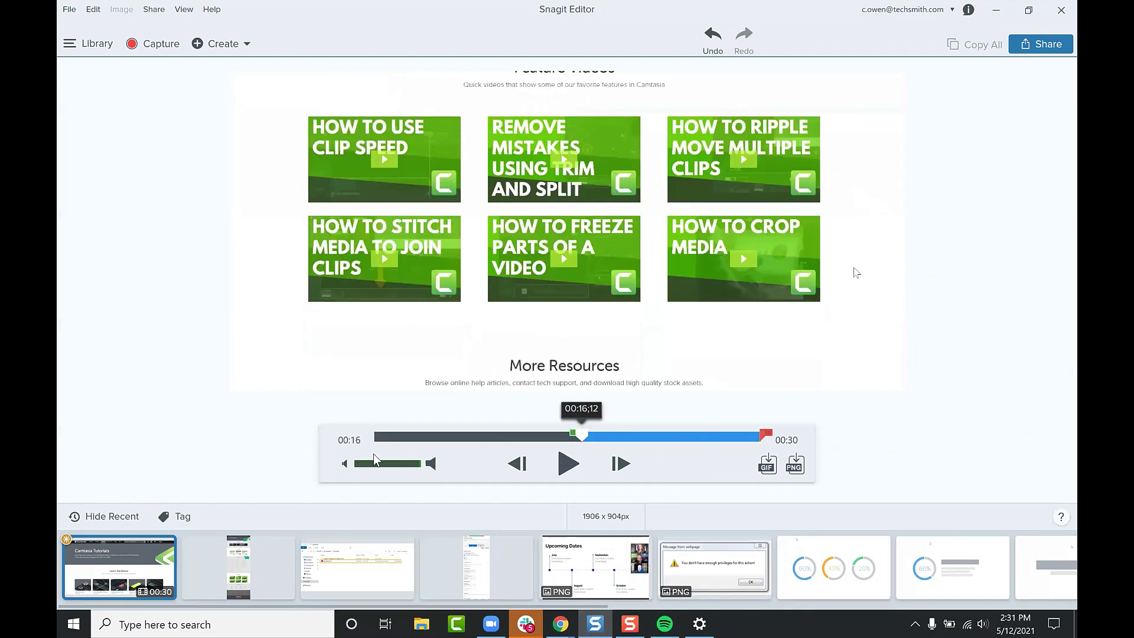
drag(376, 460, 363, 462)
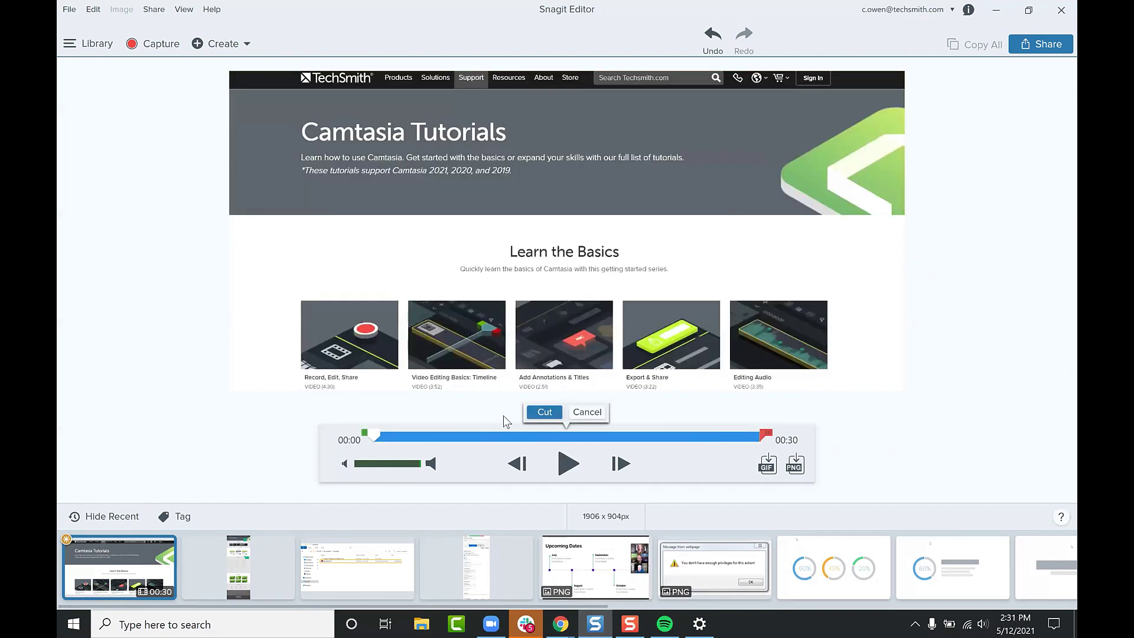
click(587, 412)
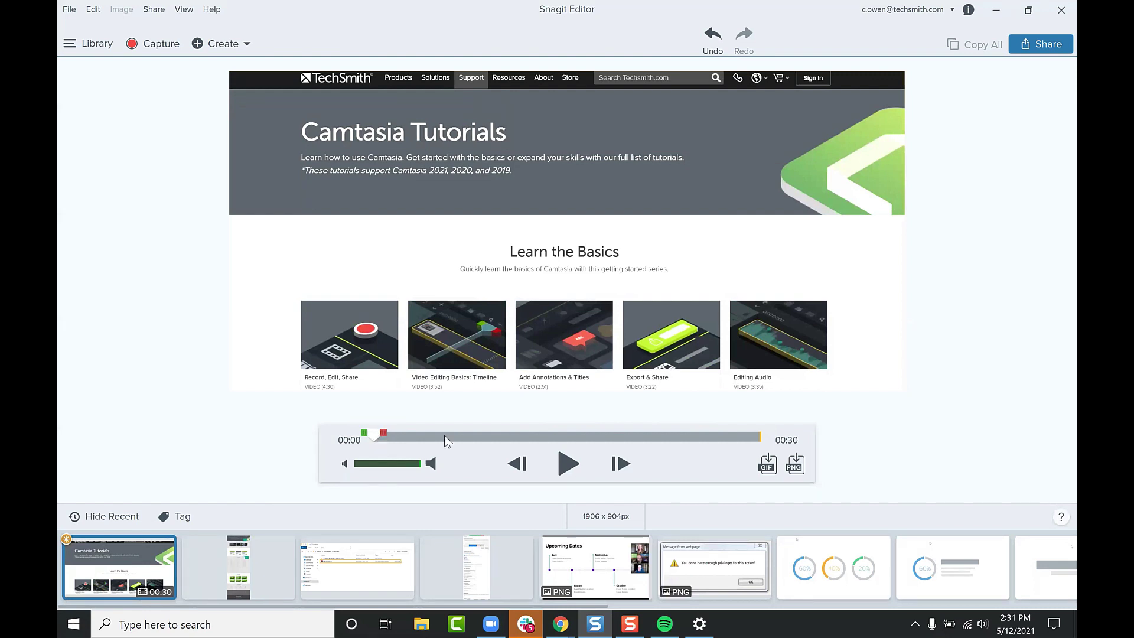
Play the first 6 seconds or so of the trimmed video, pause it, and minimize the editor
click(567, 466)
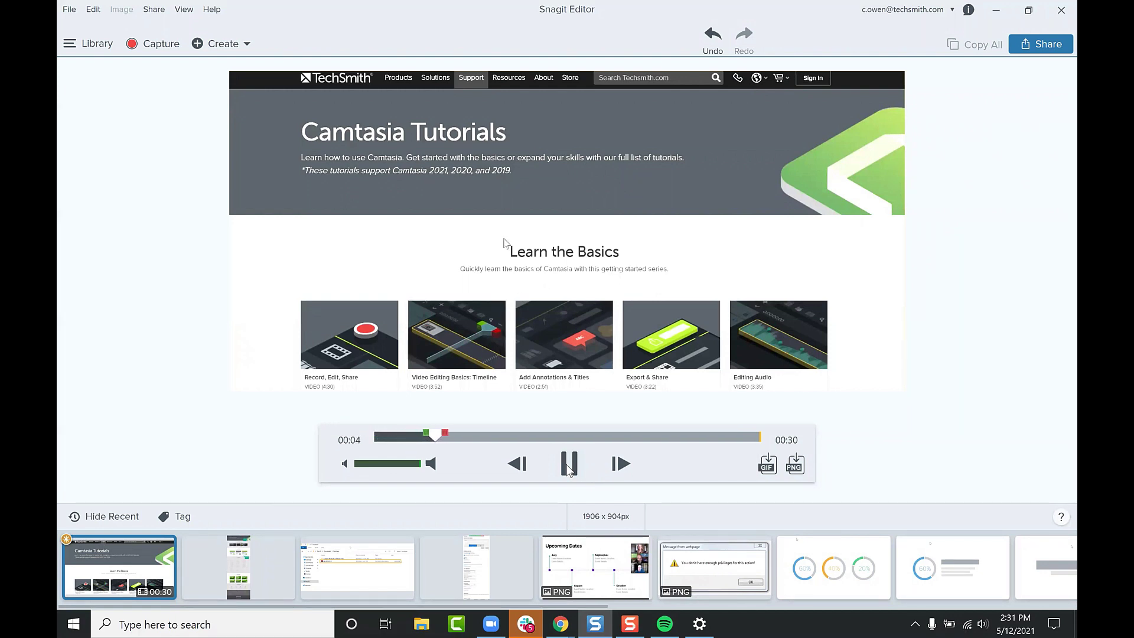
click(568, 467)
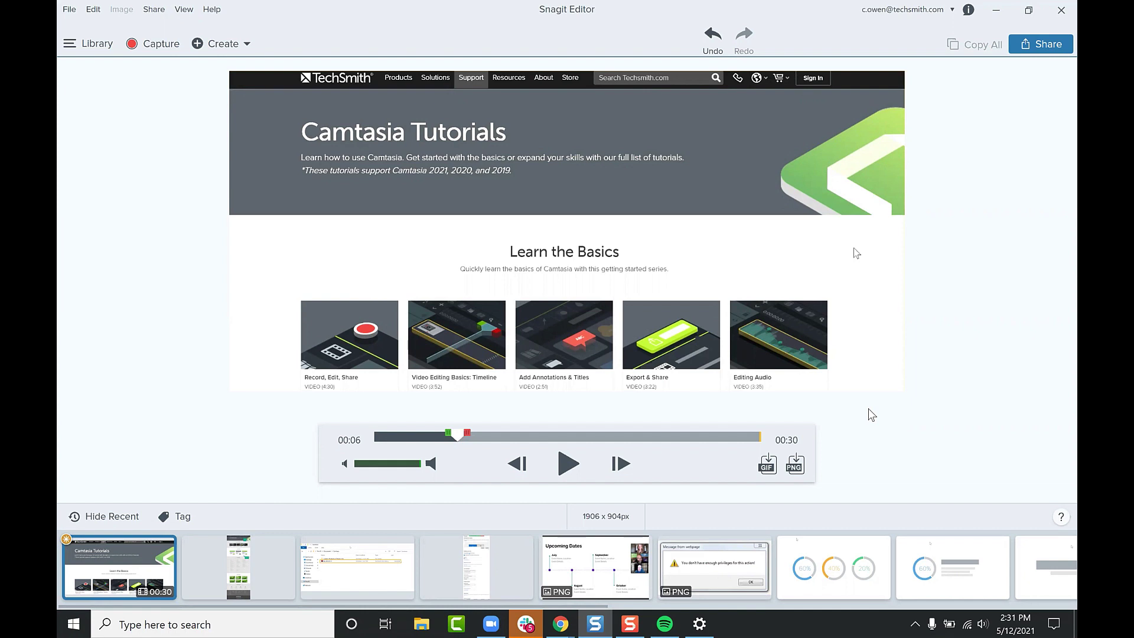
click(997, 11)
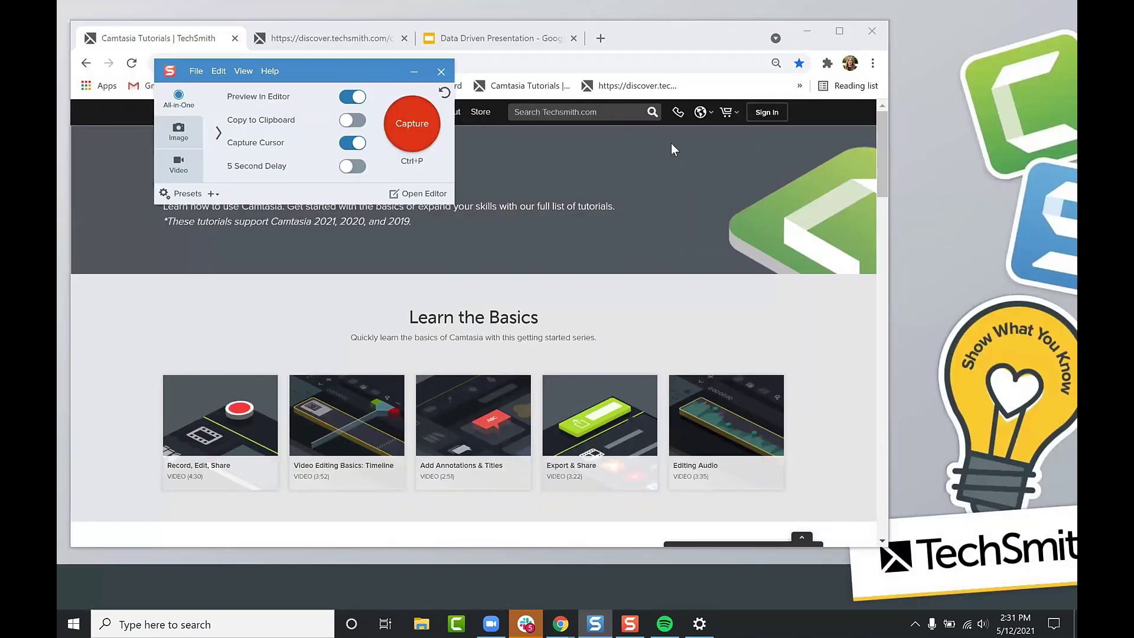
Start a new All-in-One capture with a region about 2069 by 1018 pixels on the tutorials page and choose video capture
click(881, 173)
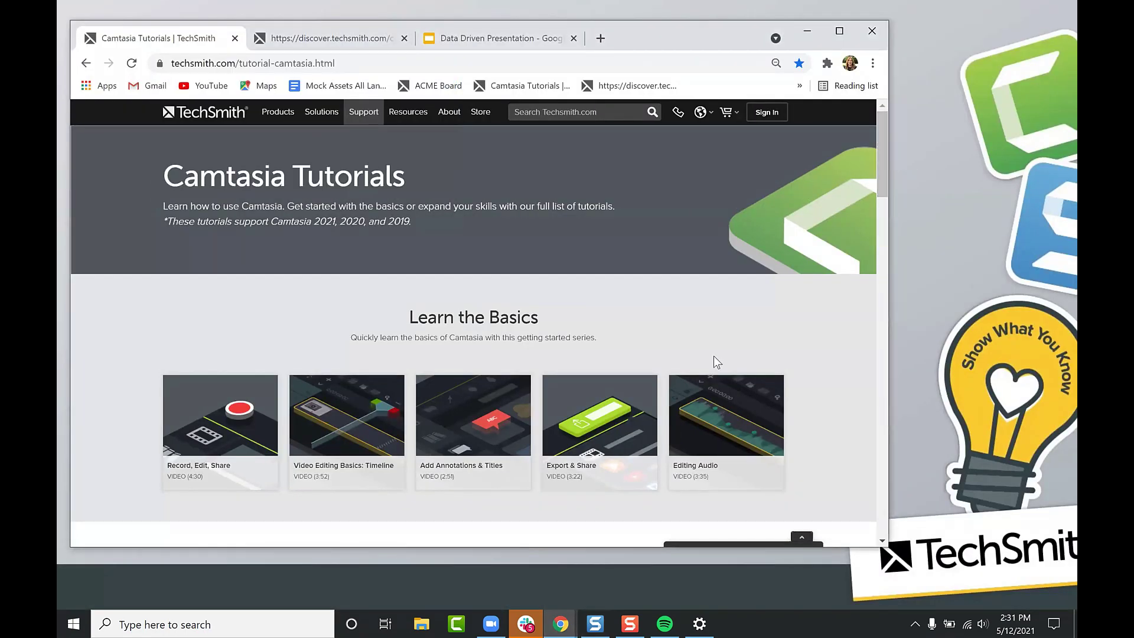
click(629, 624)
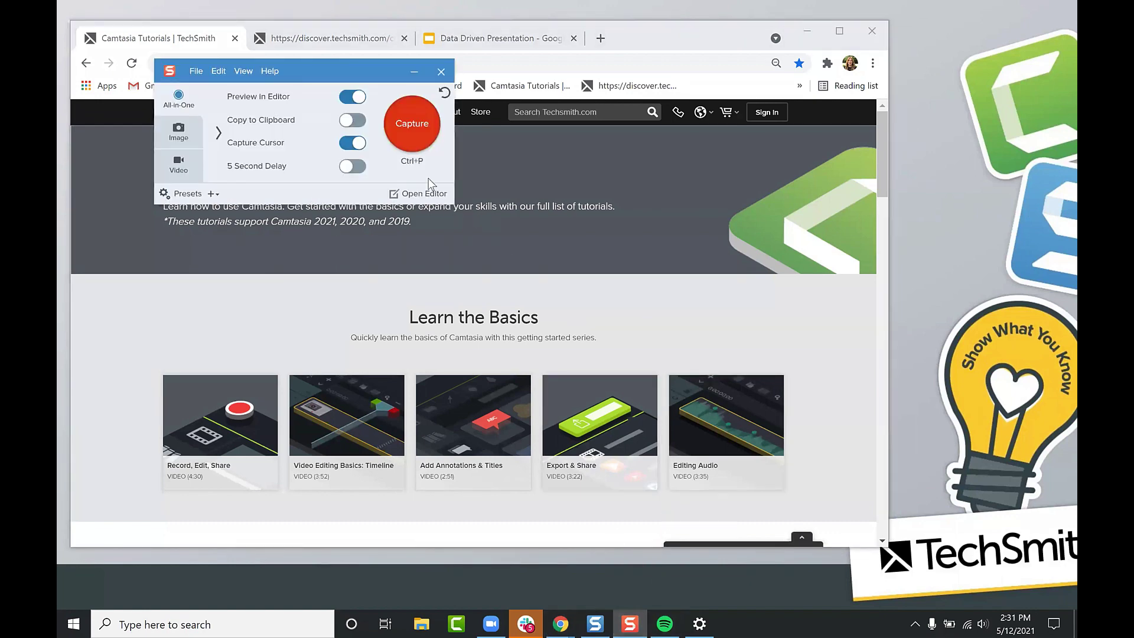
click(411, 126)
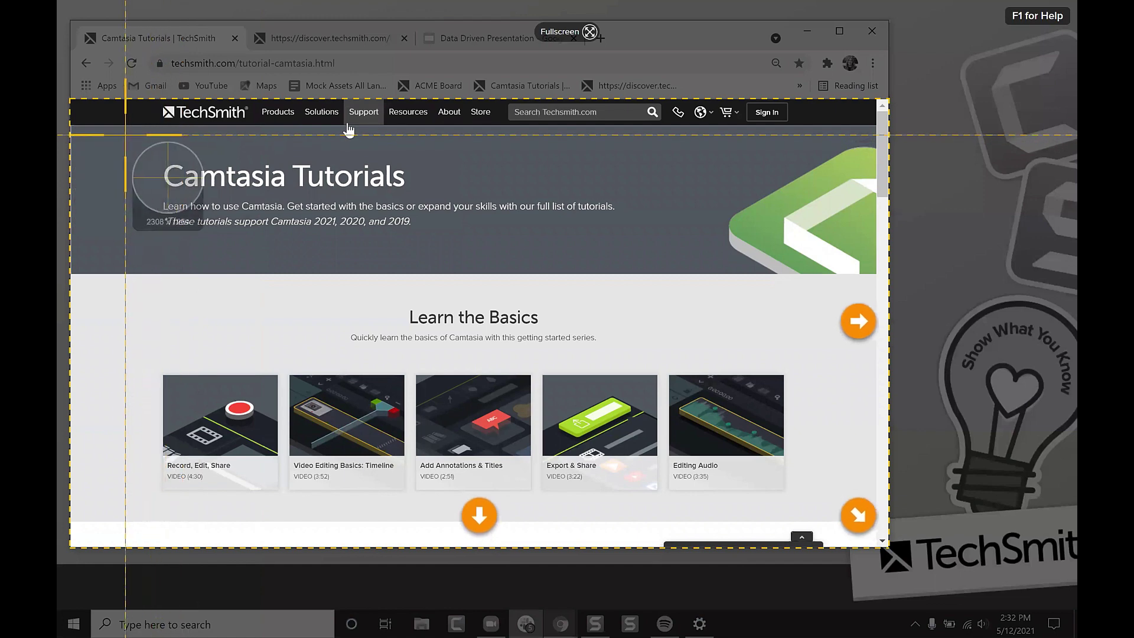
drag(125, 135, 856, 496)
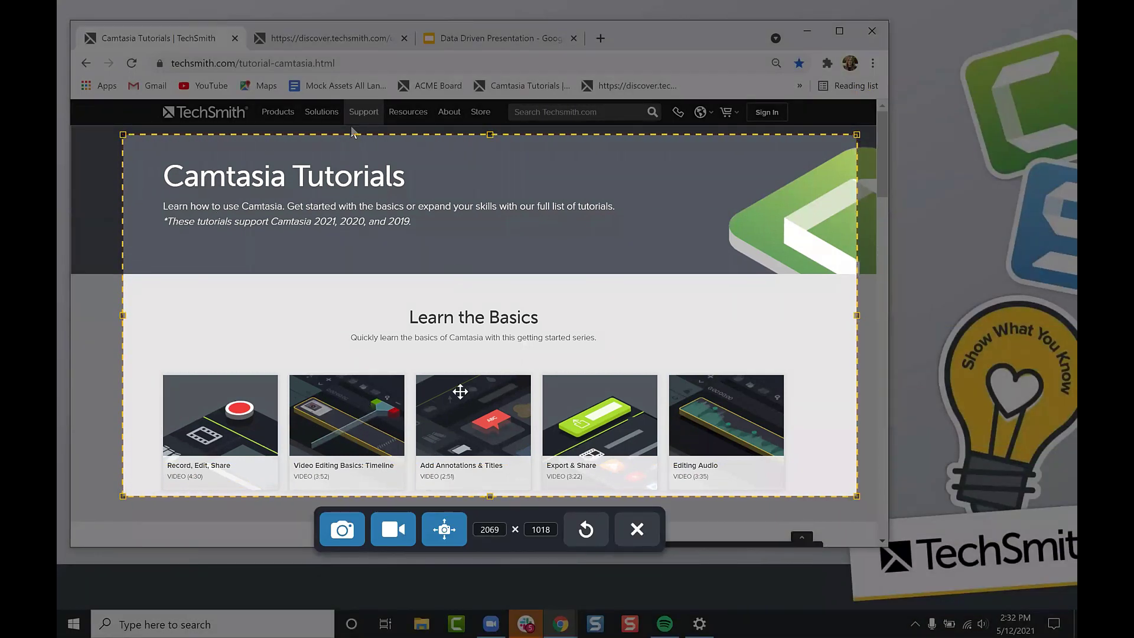
click(388, 531)
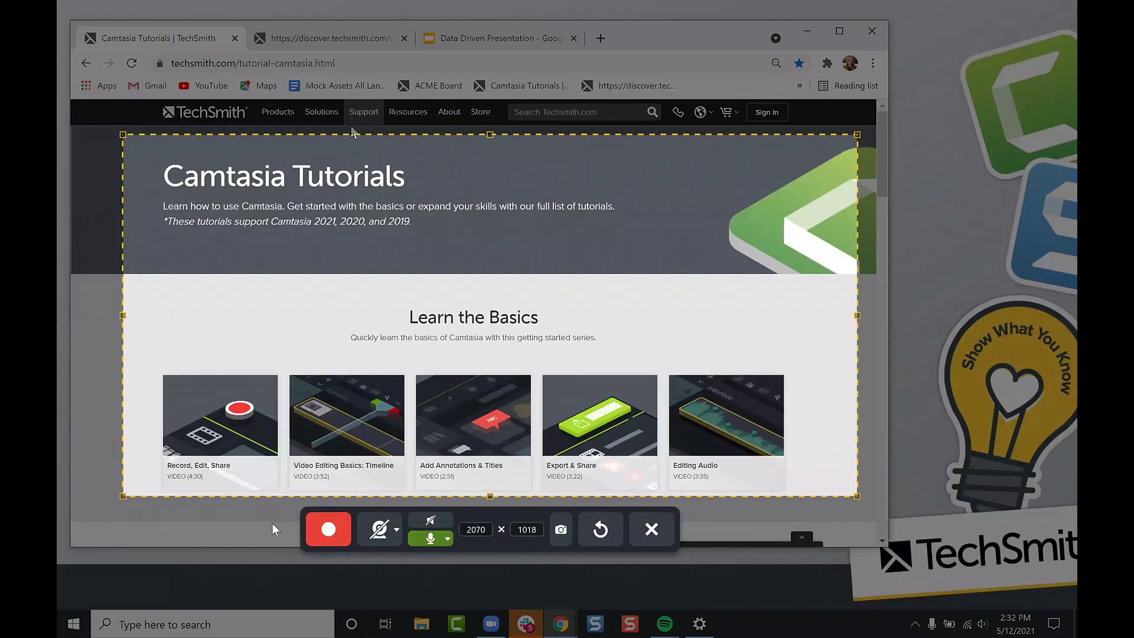
Review the webcam device and picture-in-picture position options for the video capture
click(396, 531)
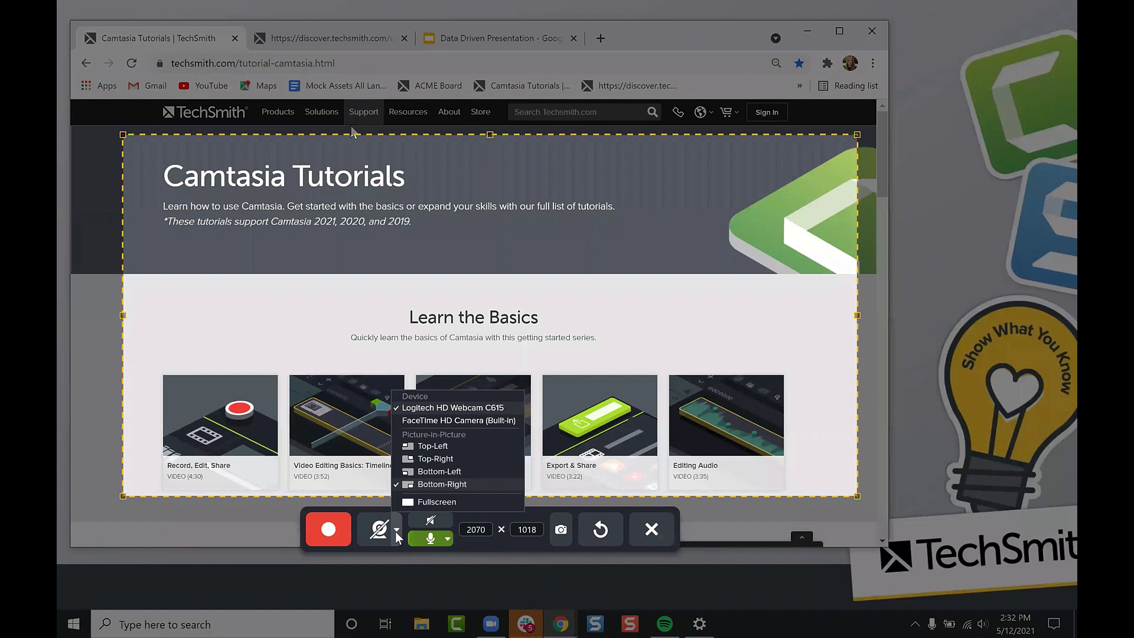
click(395, 531)
click(396, 531)
click(397, 531)
click(398, 531)
click(397, 531)
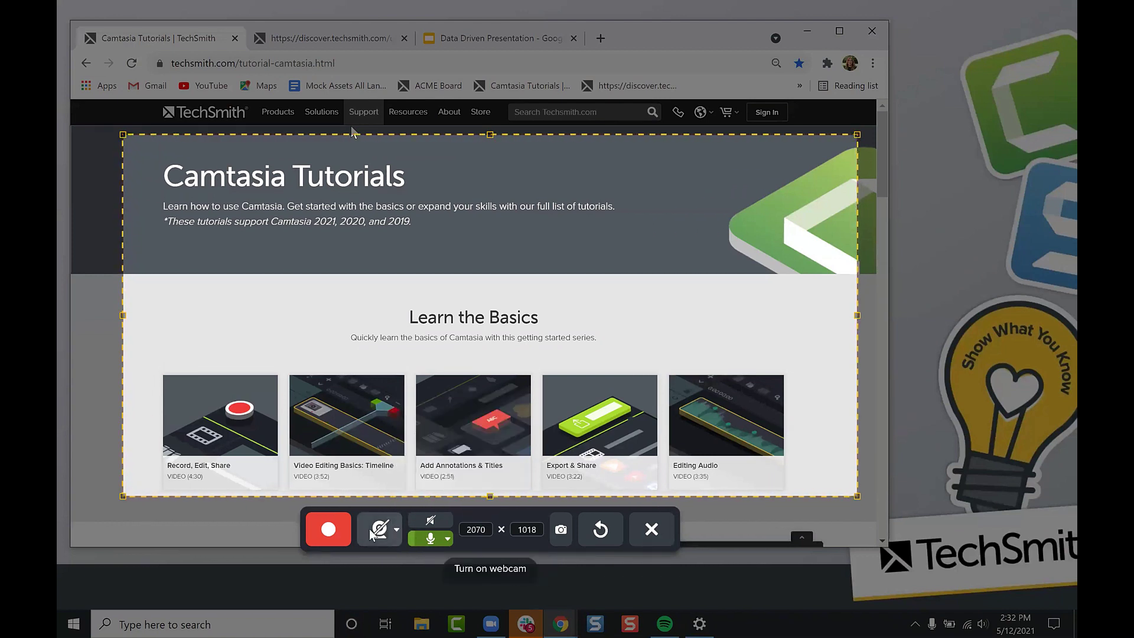
Turn on the webcam for the video capture and set its picture-in-picture position to Top-Left
click(377, 531)
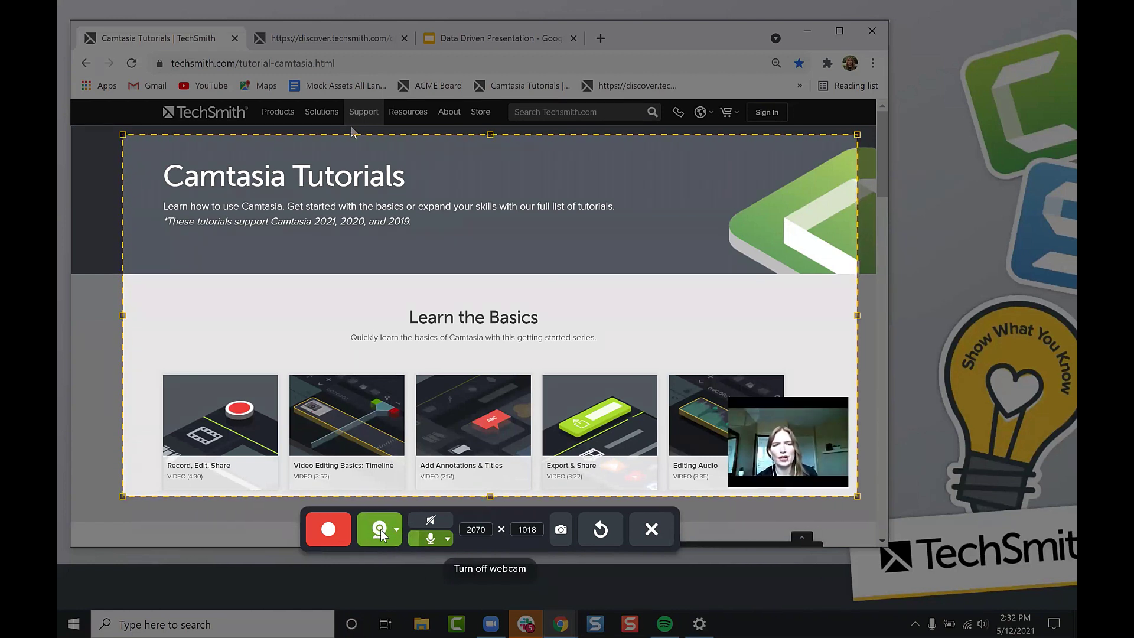
click(381, 530)
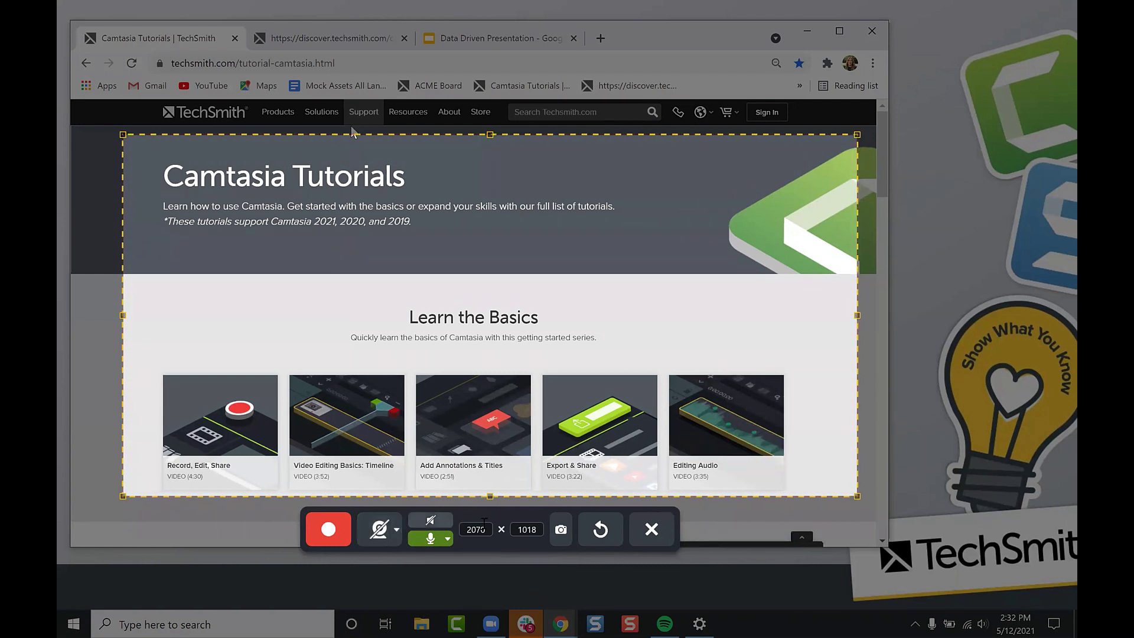
click(380, 531)
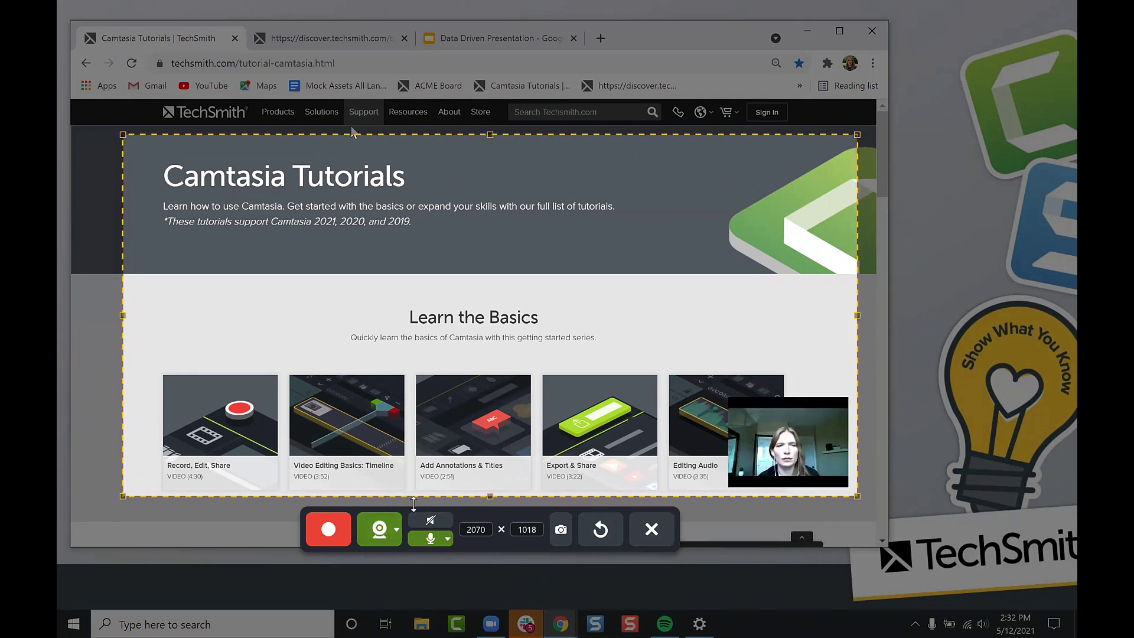
drag(805, 444, 654, 482)
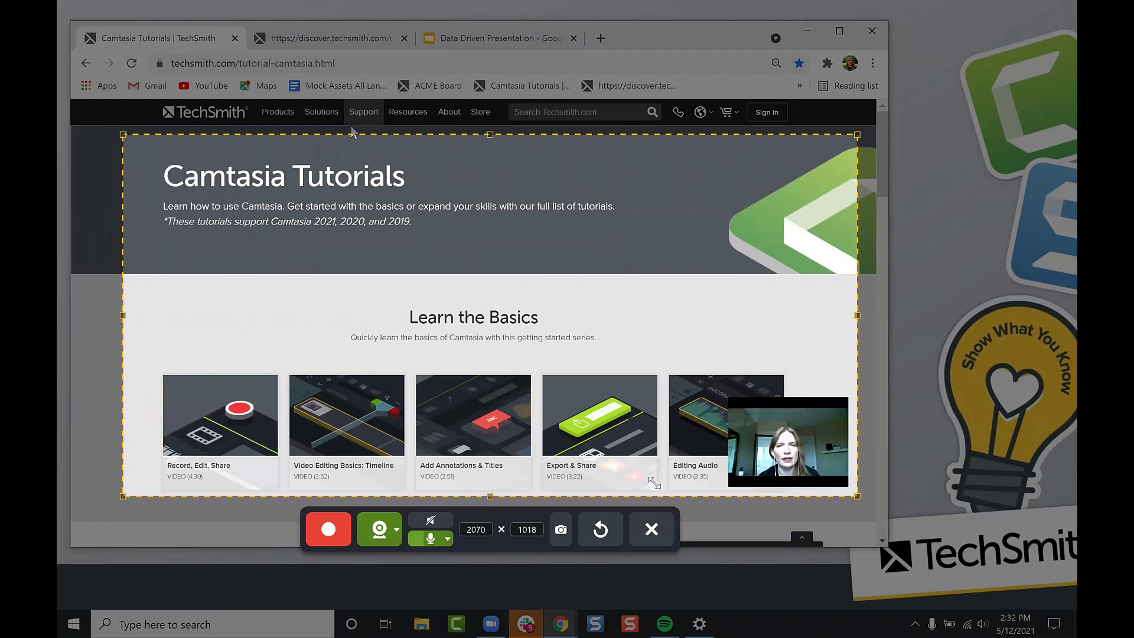
click(396, 529)
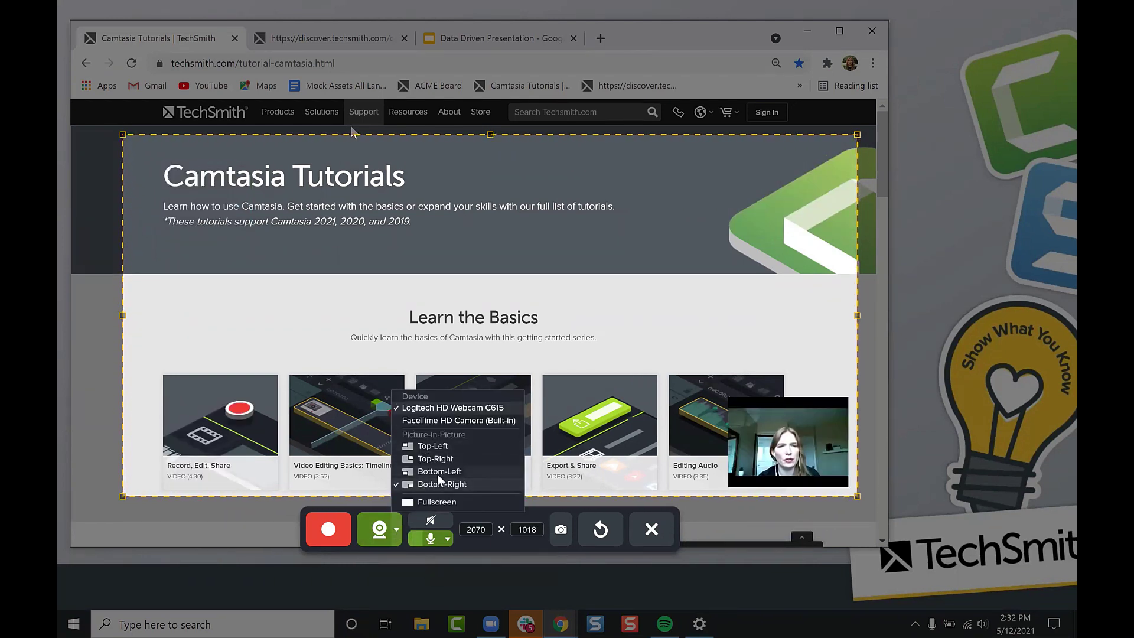
click(431, 446)
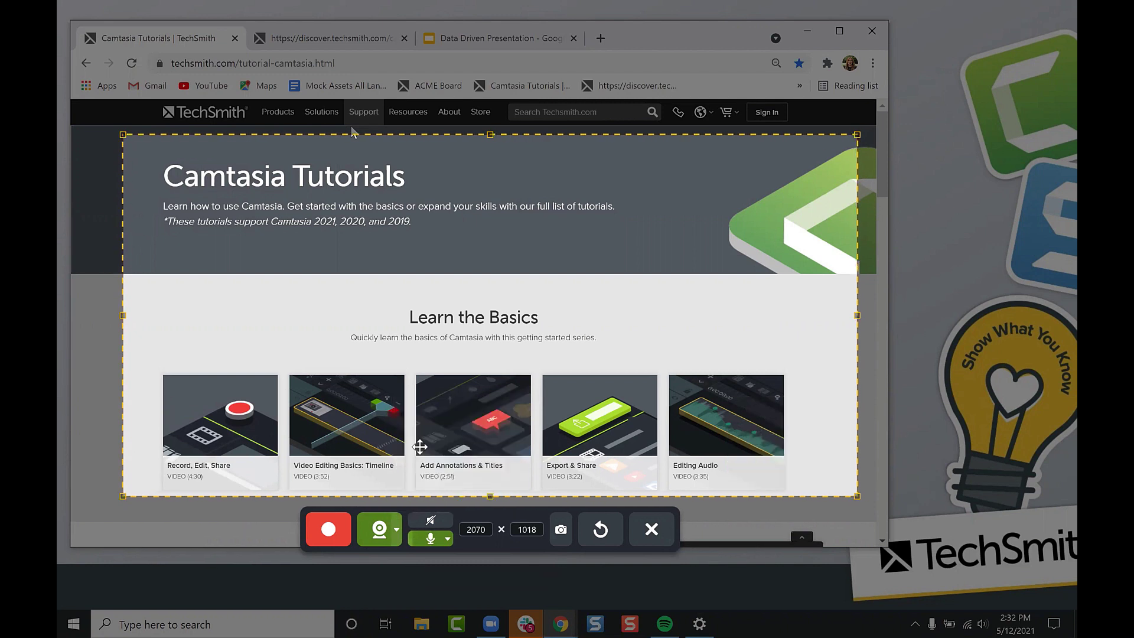
Set the webcam display of the video capture to Fullscreen
click(397, 530)
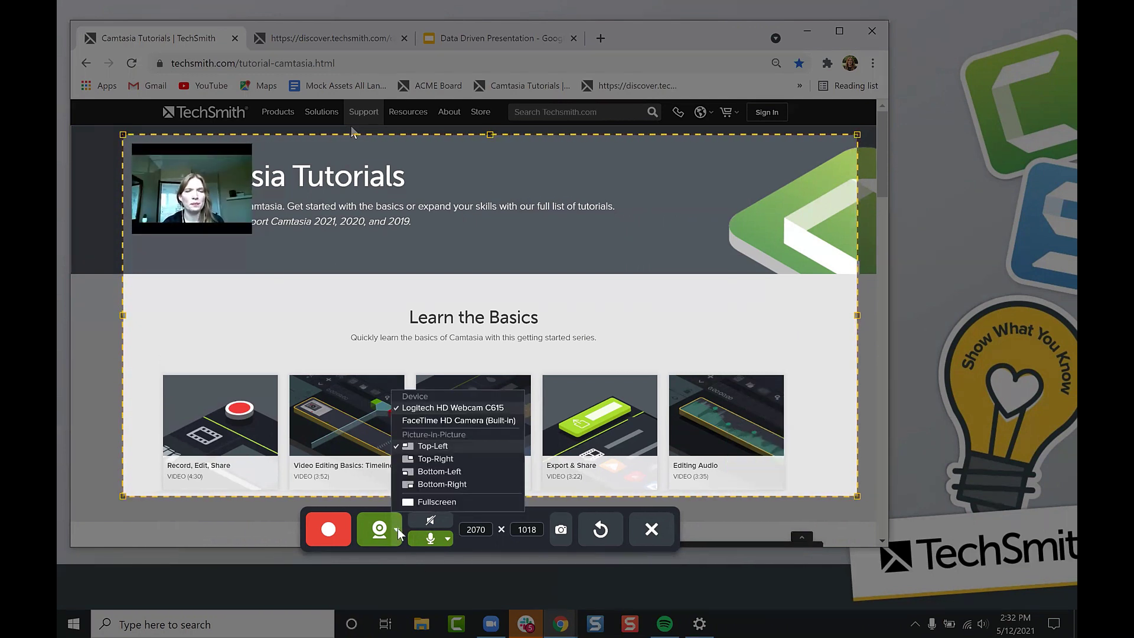
click(423, 502)
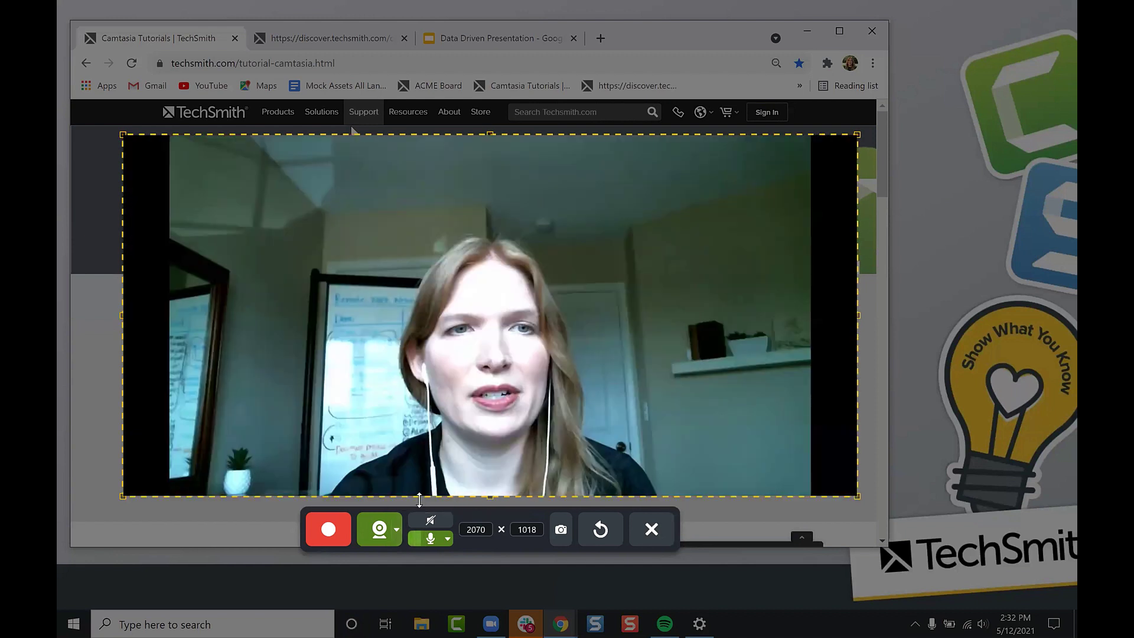
click(397, 530)
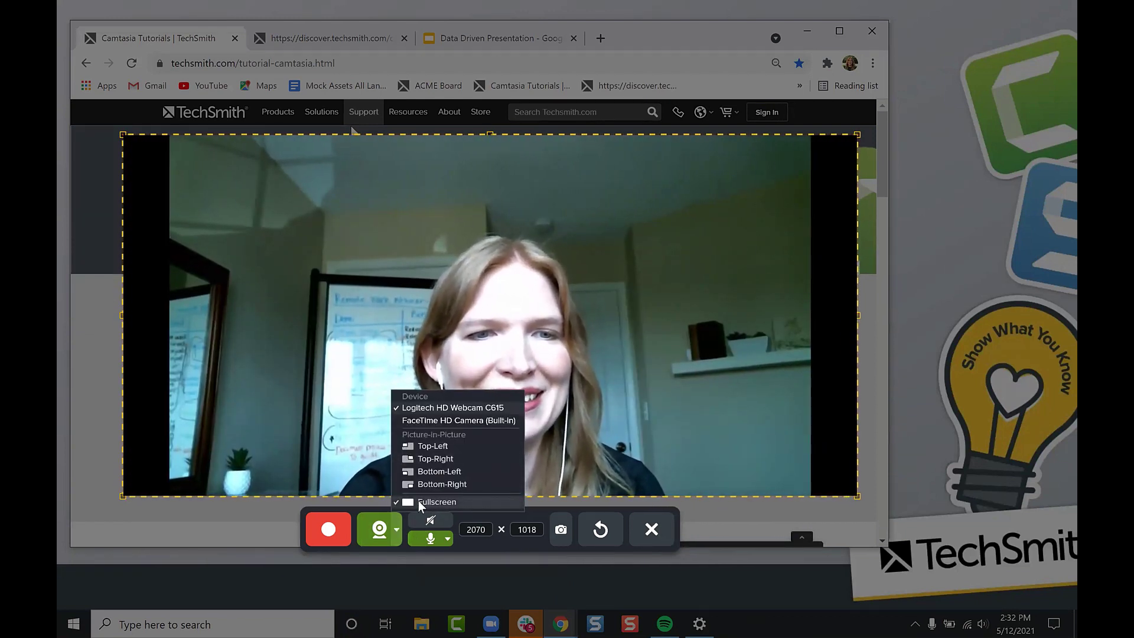
Turn off the webcam and cancel the video capture
click(381, 534)
click(381, 534)
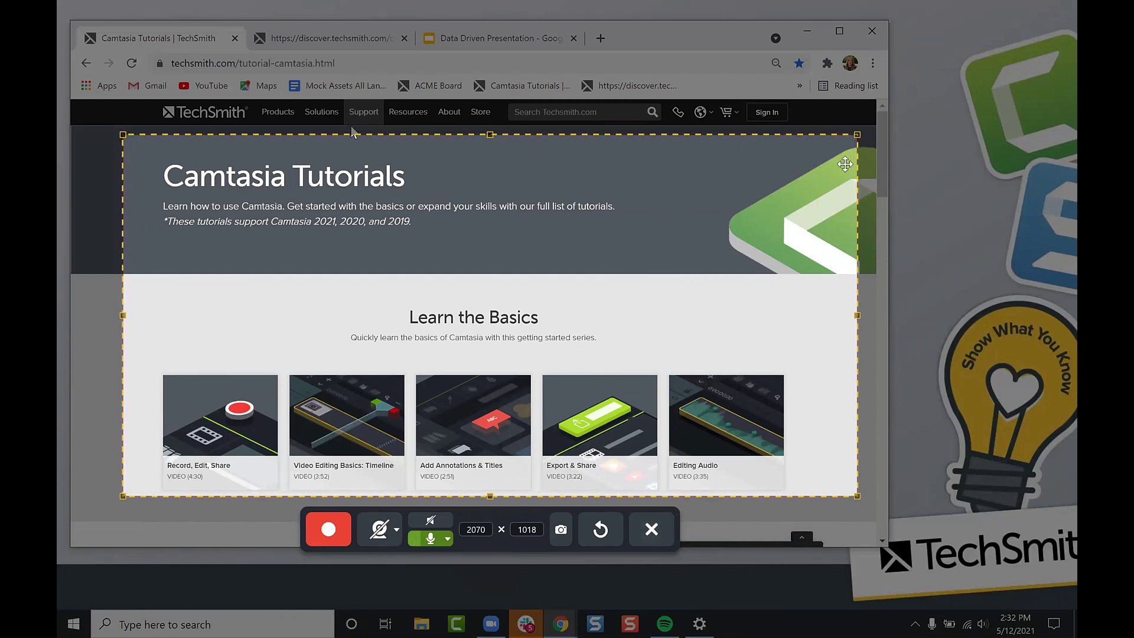
click(652, 527)
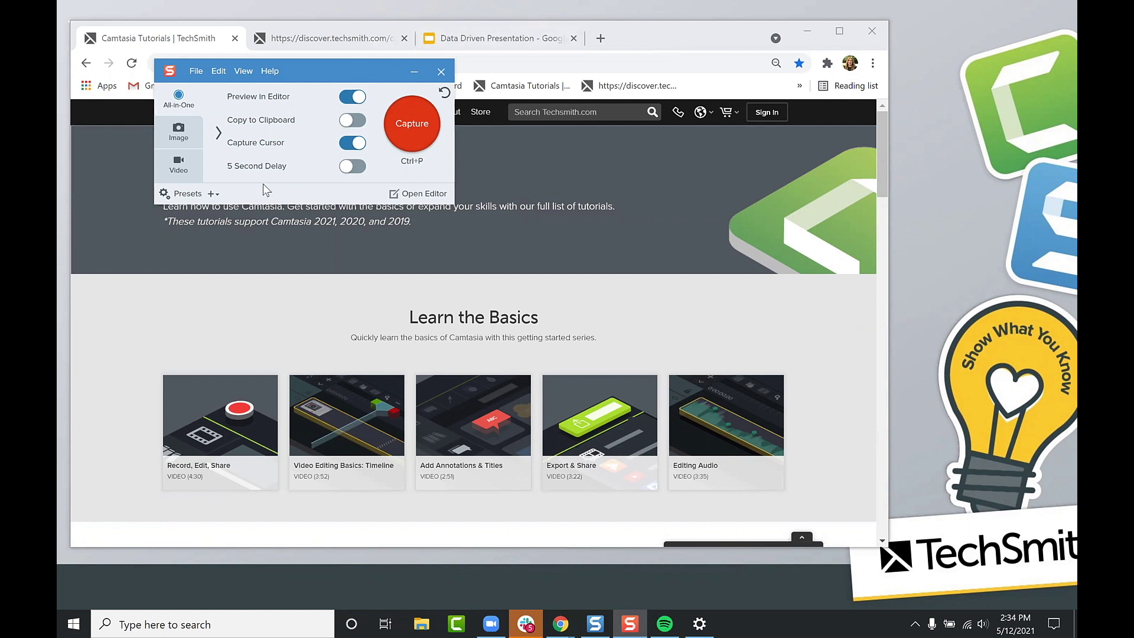
Open the Snagit Editor from the capture window
drag(416, 206, 480, 259)
click(481, 260)
click(416, 196)
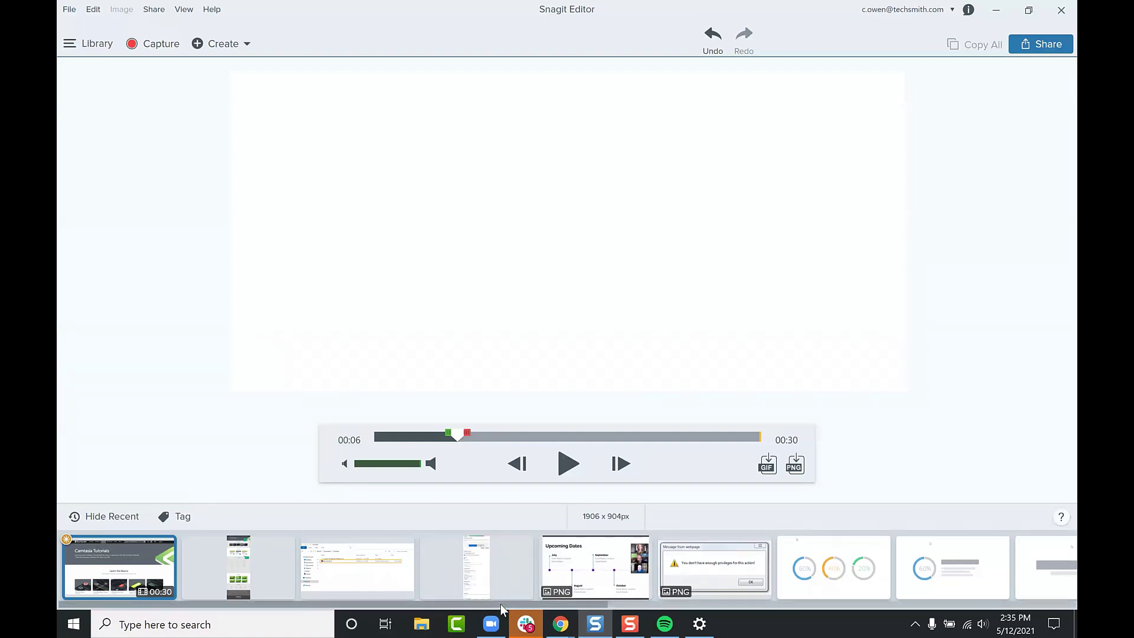
Select the four consecutive recent images from the three percentage rings to the line graph and start a Video from Images
drag(502, 607, 703, 605)
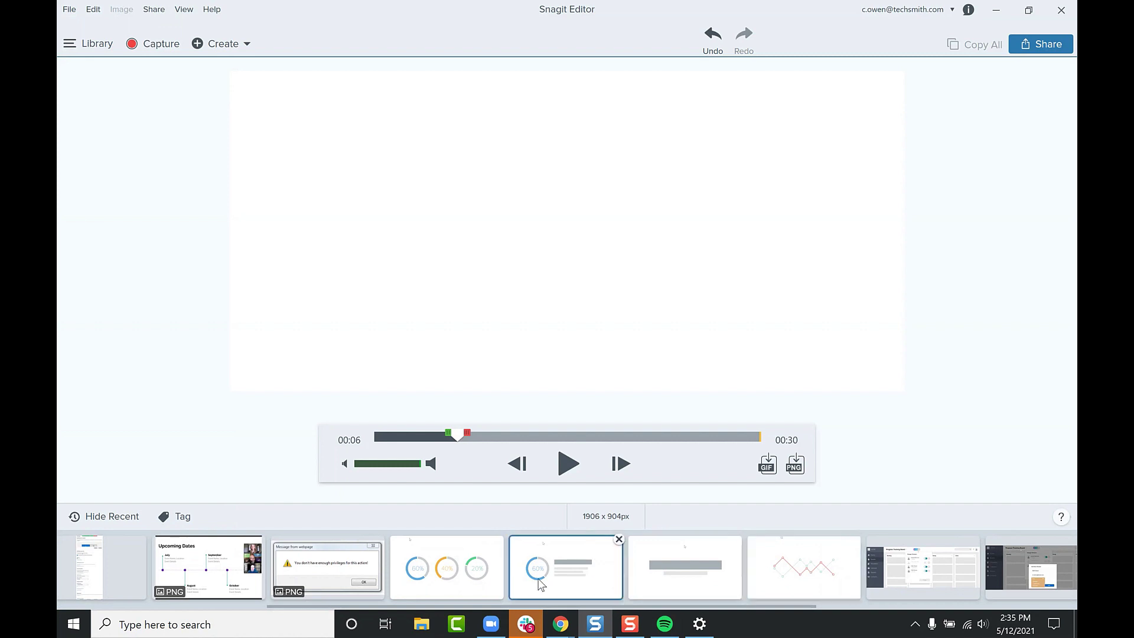
mouse_move(495, 587)
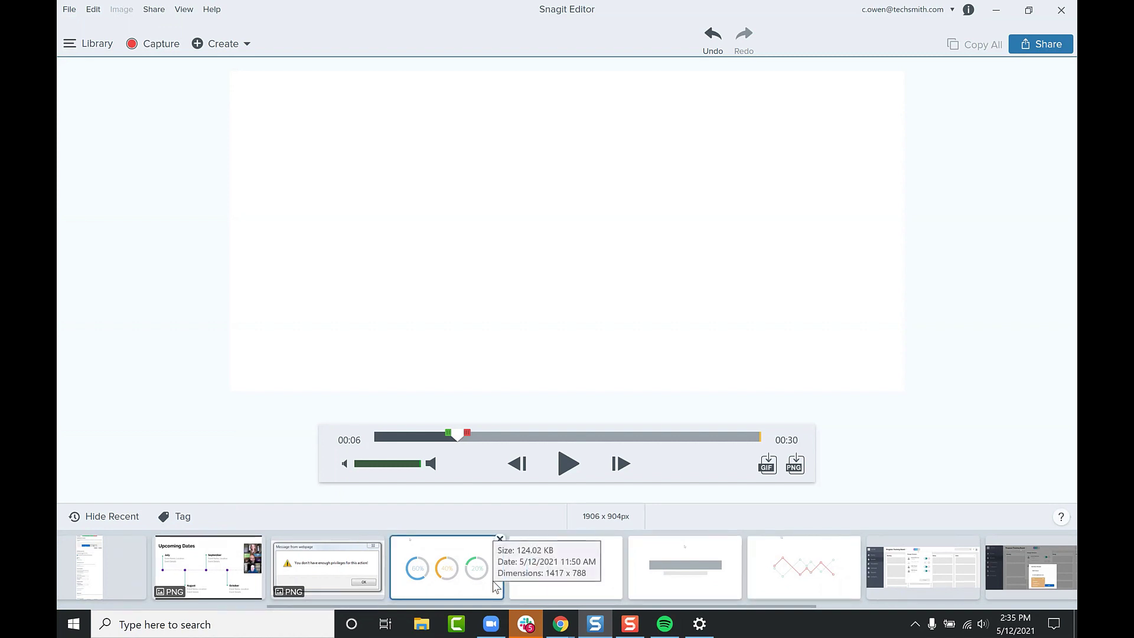
click(470, 576)
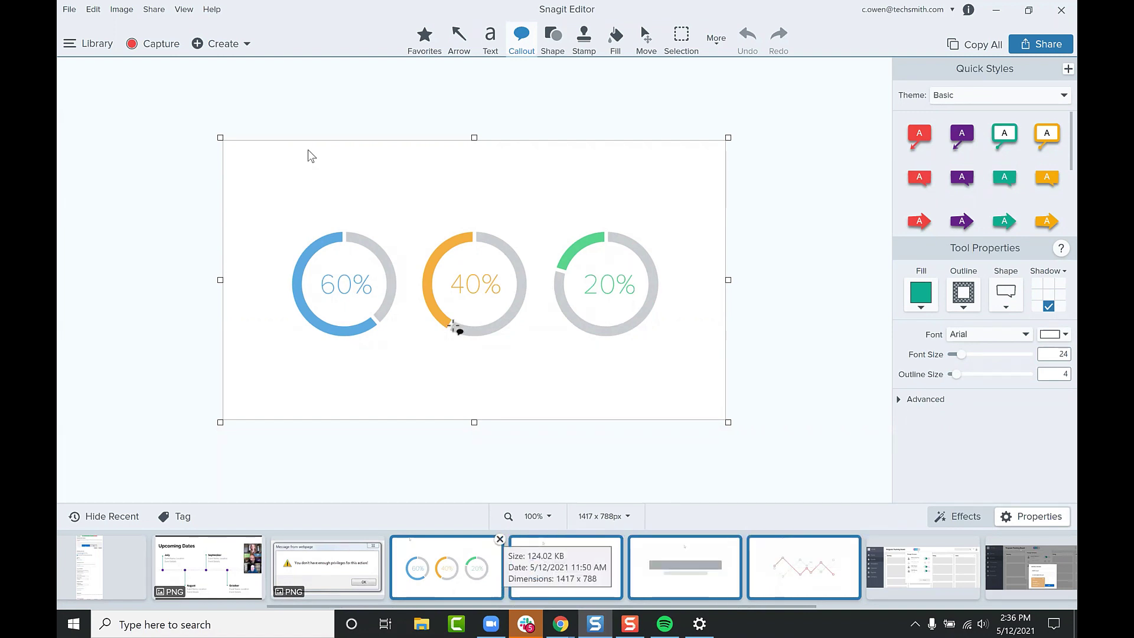
click(247, 45)
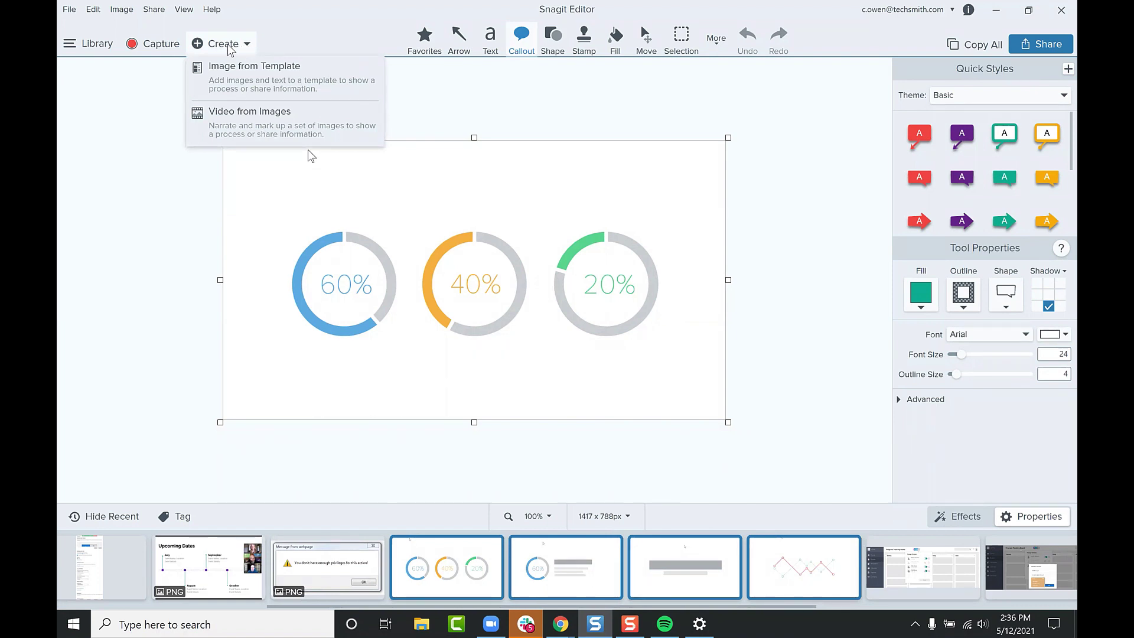
click(253, 118)
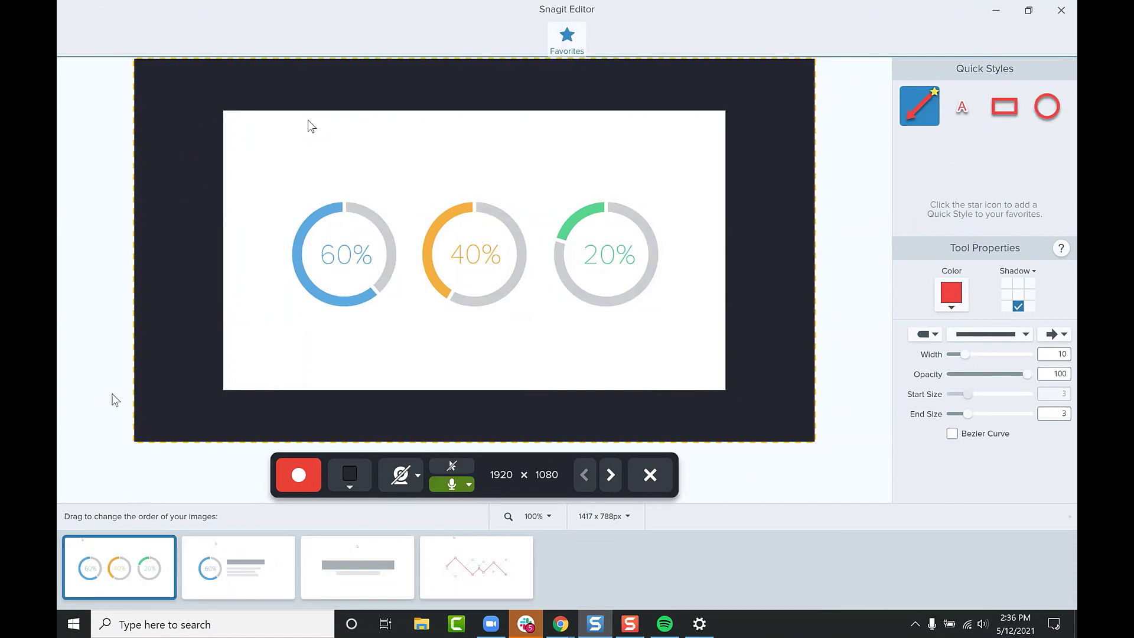
Page forward and back through the images of the new video, ending on the first one
click(621, 475)
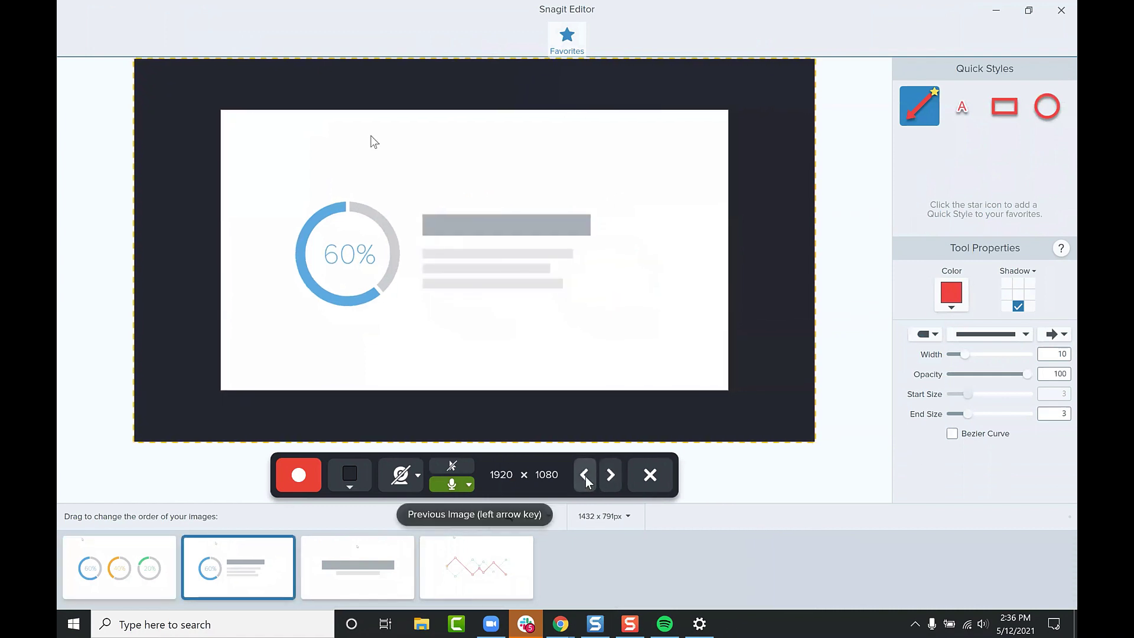
click(585, 475)
click(611, 475)
click(612, 476)
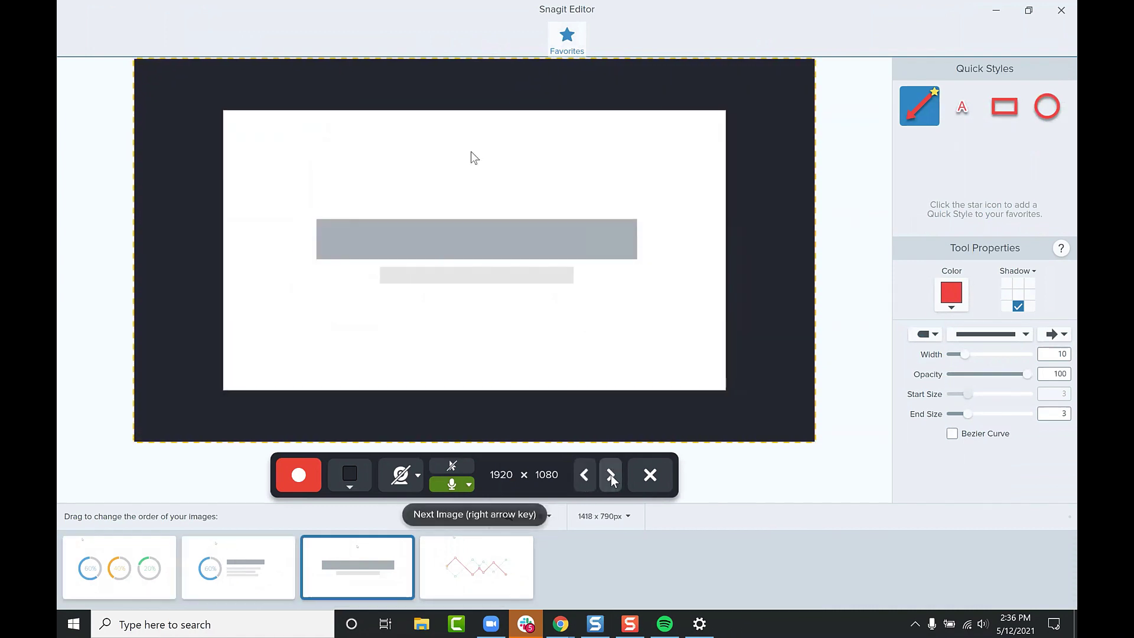
click(612, 476)
click(585, 476)
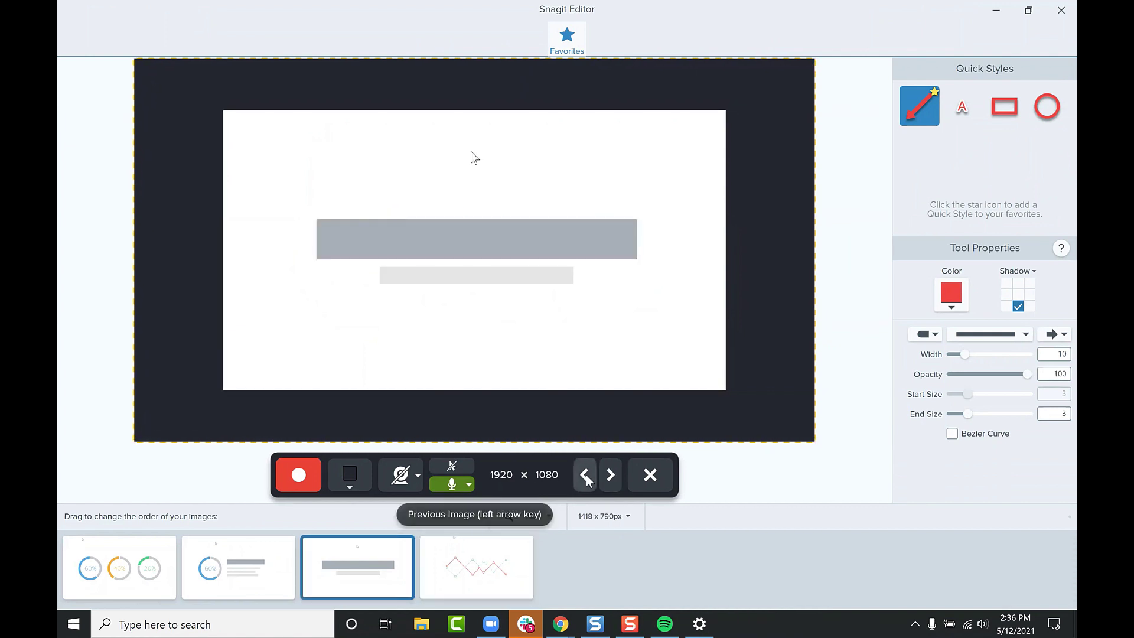
click(585, 476)
click(585, 476)
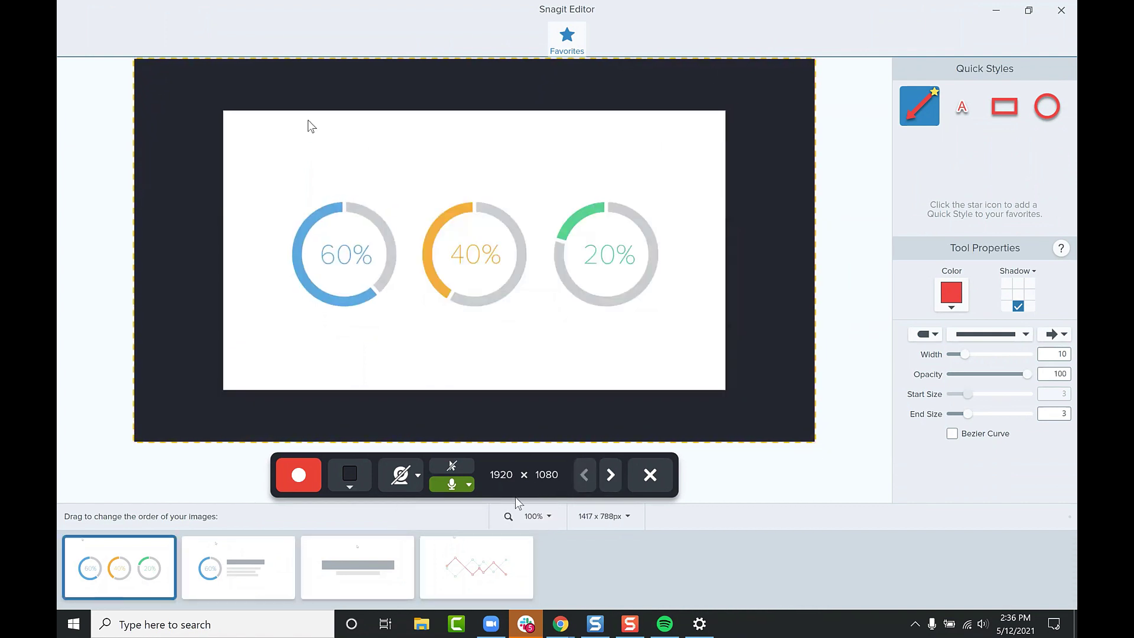
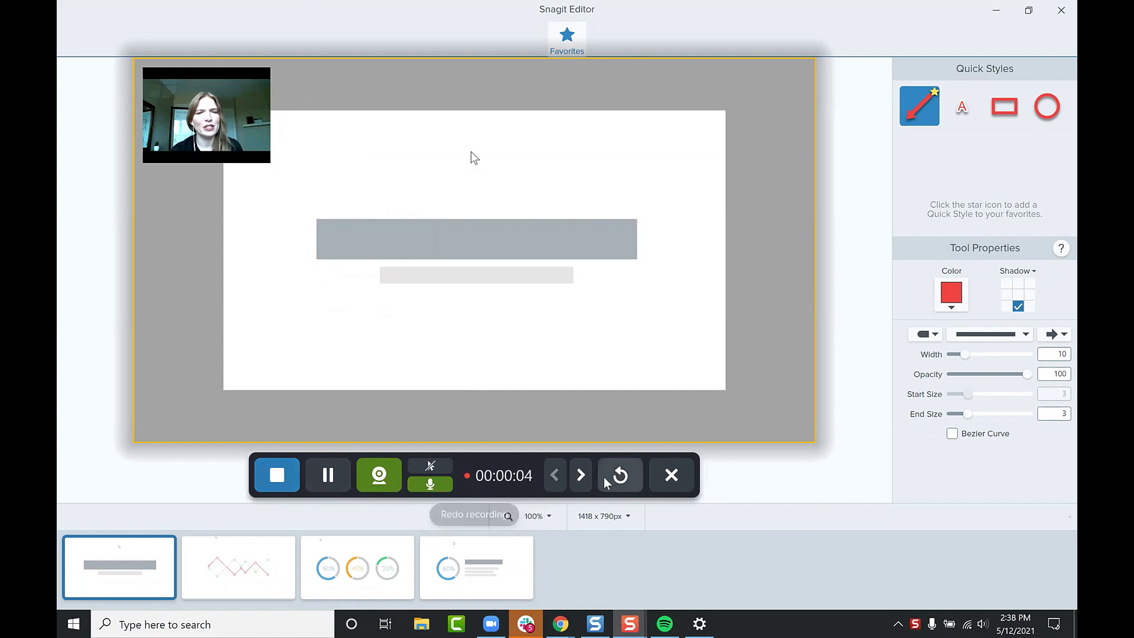
Advance the recording to the line graph image and draw a red ellipse around the rightmost part of the graph
click(577, 483)
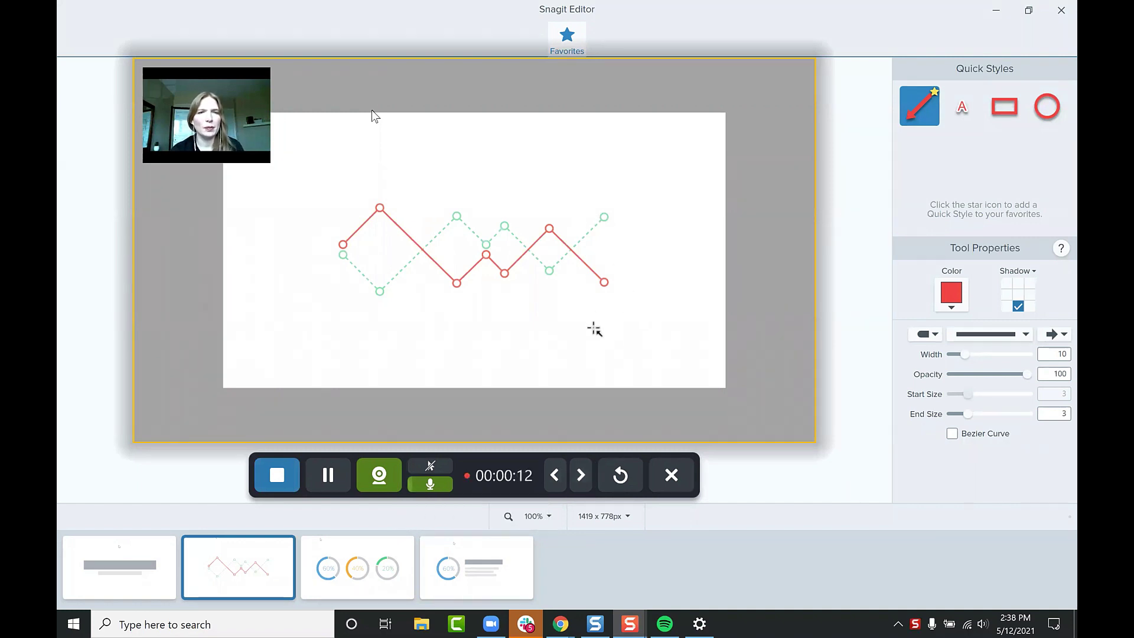
click(1055, 119)
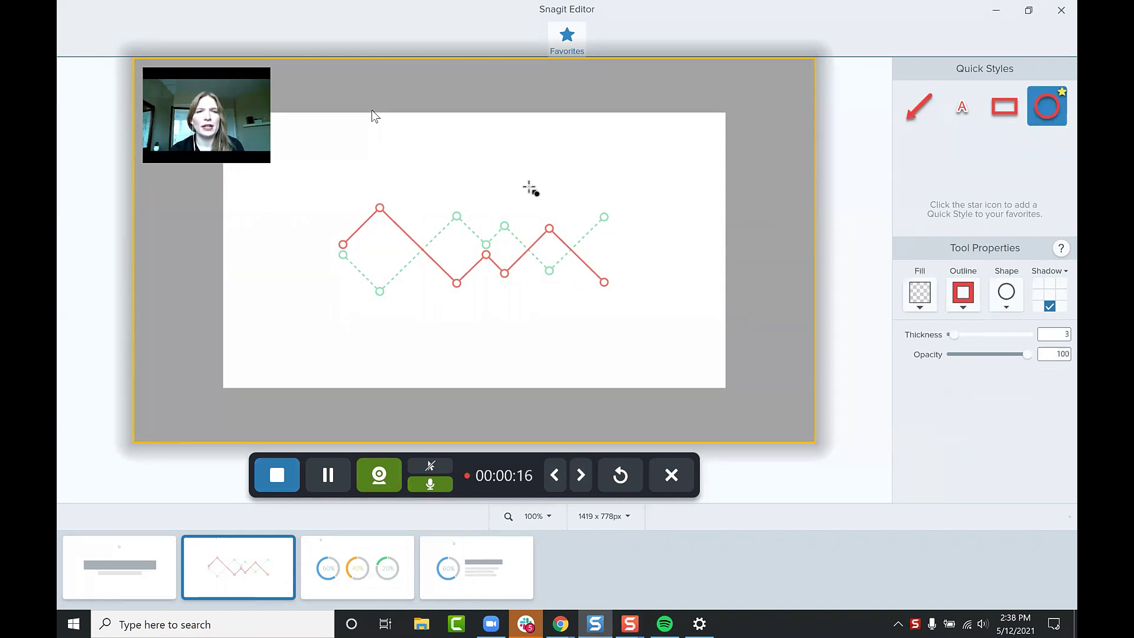
drag(529, 188, 675, 320)
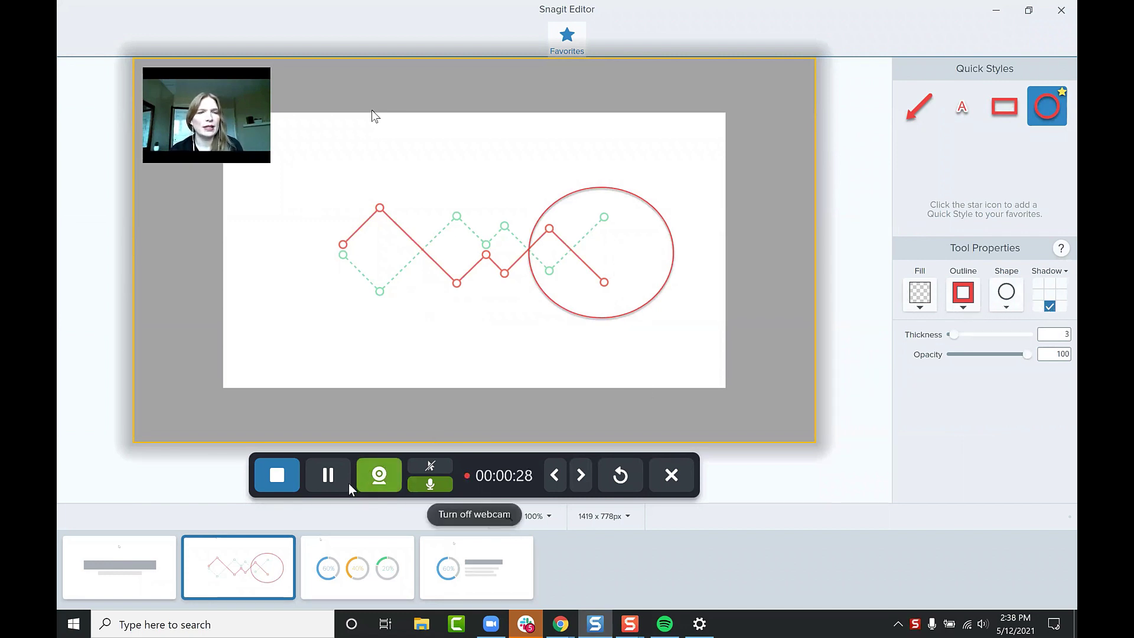
Advance to the percentage rings image and draw a red arrow from below pointing up at the 20% value
click(582, 482)
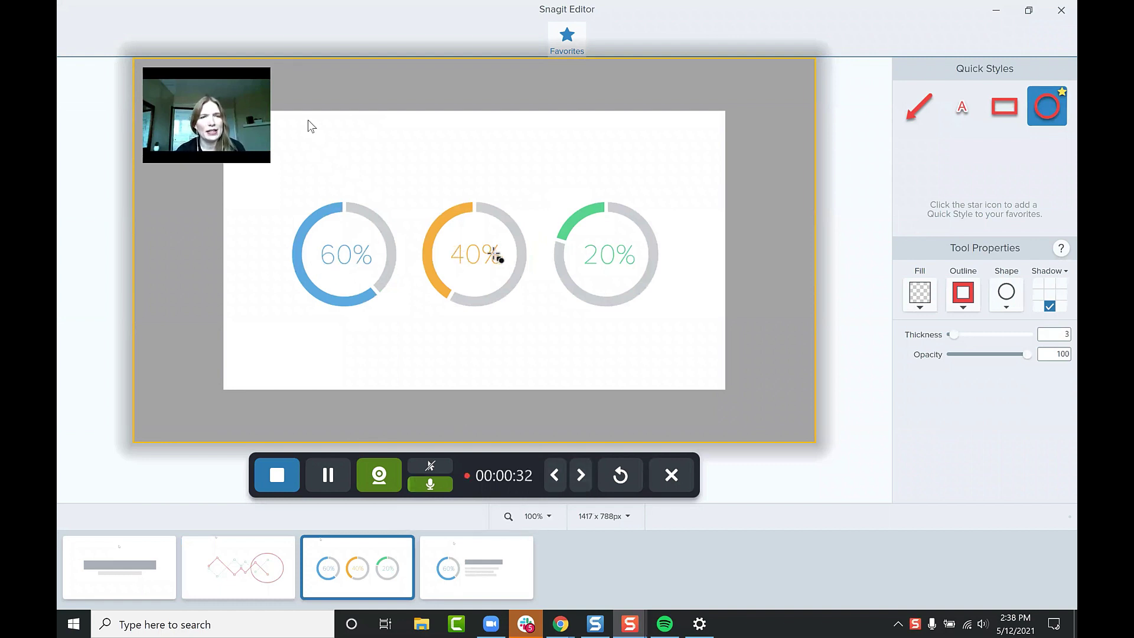
click(919, 106)
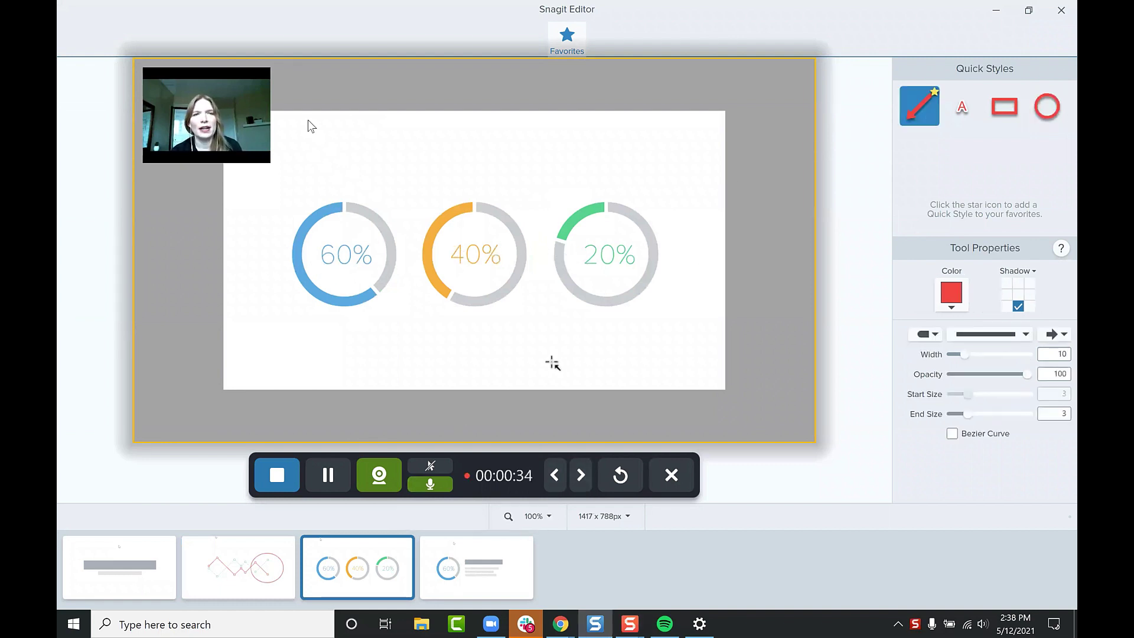
drag(591, 357, 592, 272)
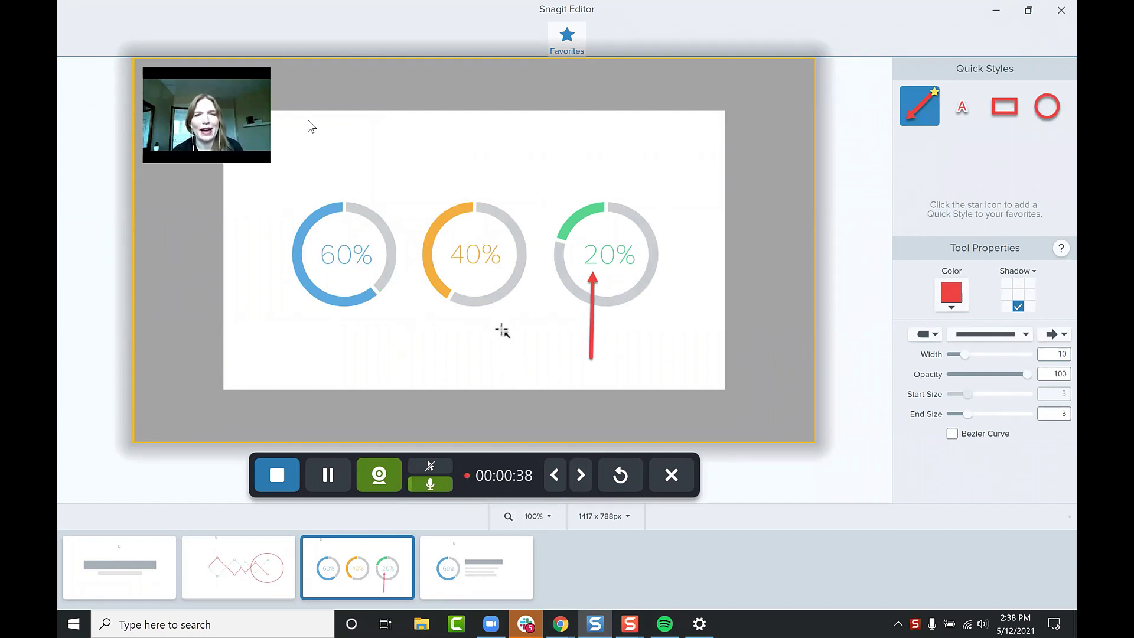
Show the last image, stop the recording, and cut about 9 seconds from the resulting video starting at about 00:16
click(582, 474)
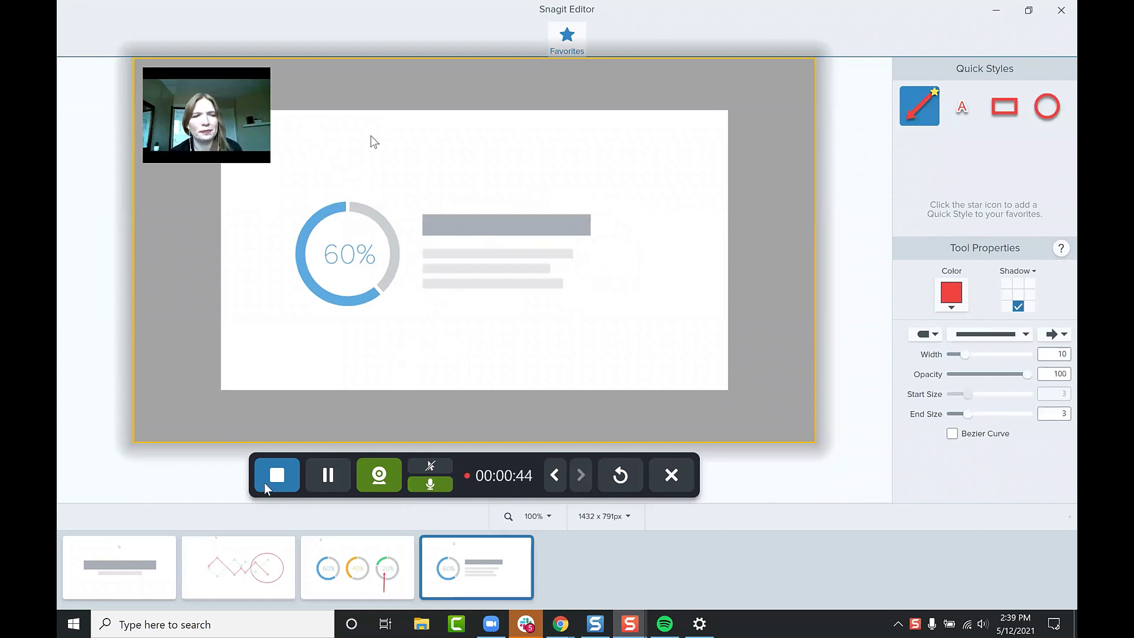
click(284, 481)
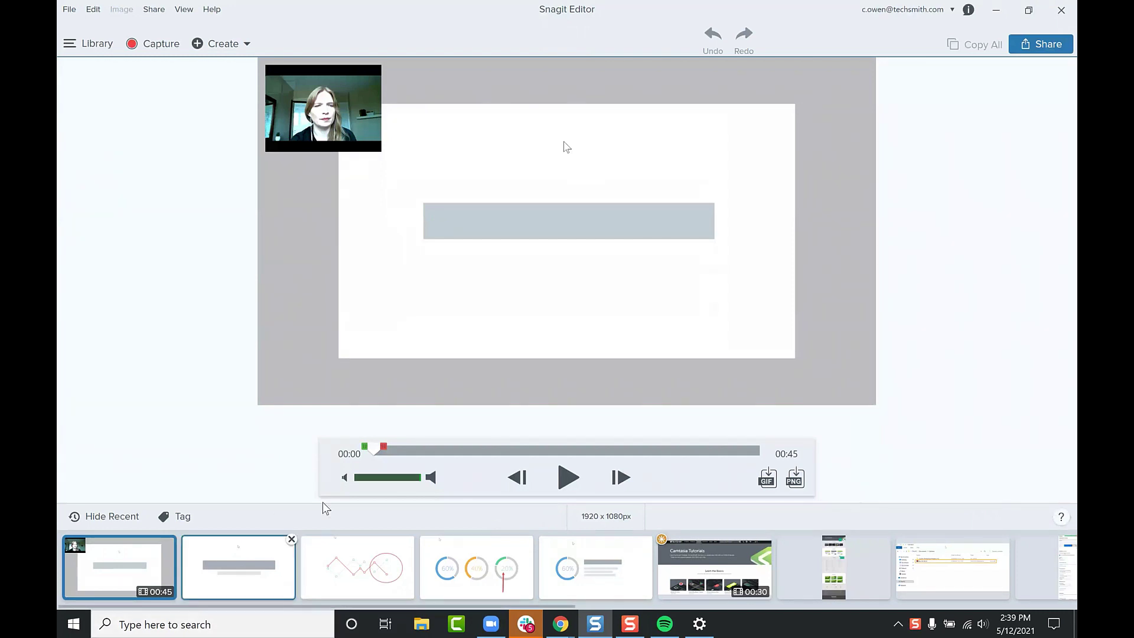
mouse_move(373, 458)
mouse_down()
mouse_move(636, 461)
mouse_move(505, 472)
mouse_move(540, 463)
mouse_move(506, 466)
mouse_move(523, 462)
mouse_move(512, 456)
mouse_move(596, 449)
mouse_up()
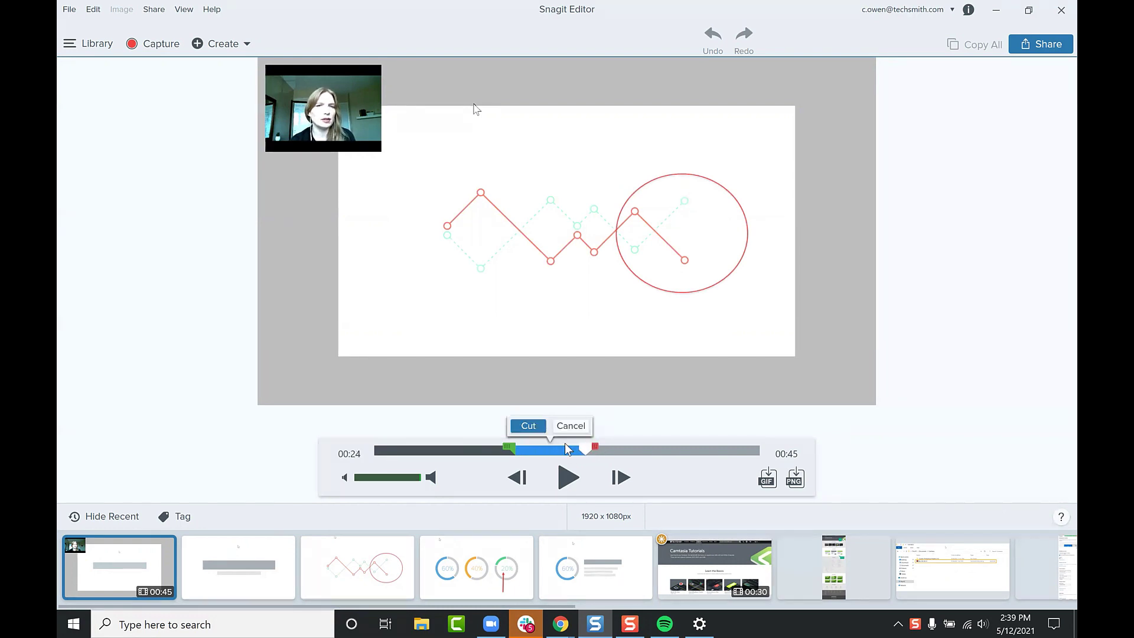
click(529, 427)
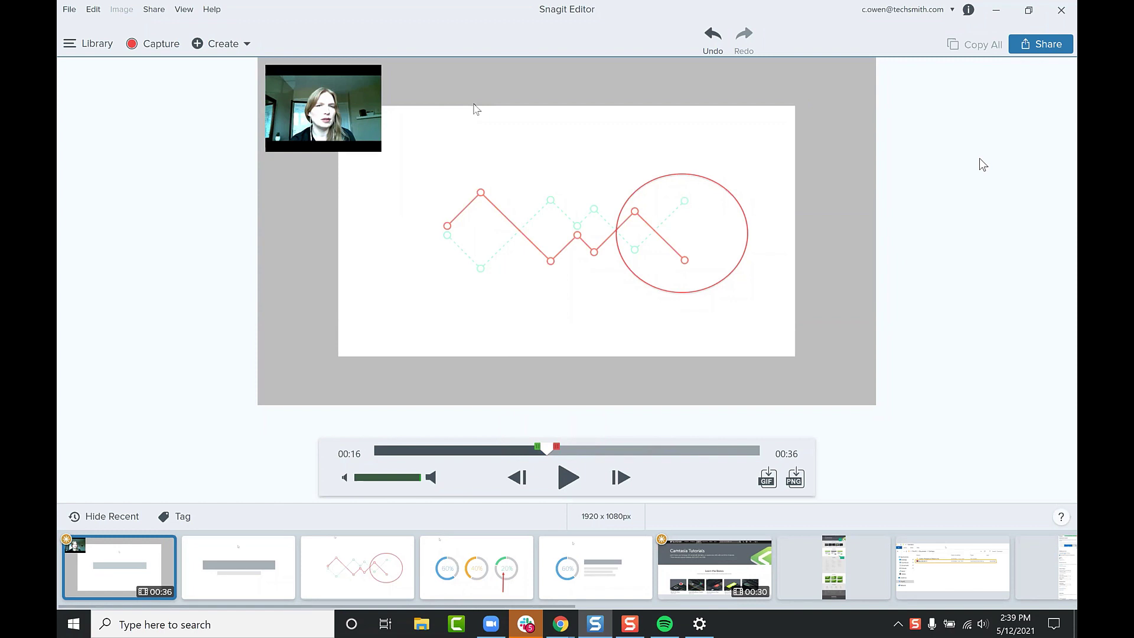
Review the available sharing destinations for the video, then minimize the editor
click(1020, 48)
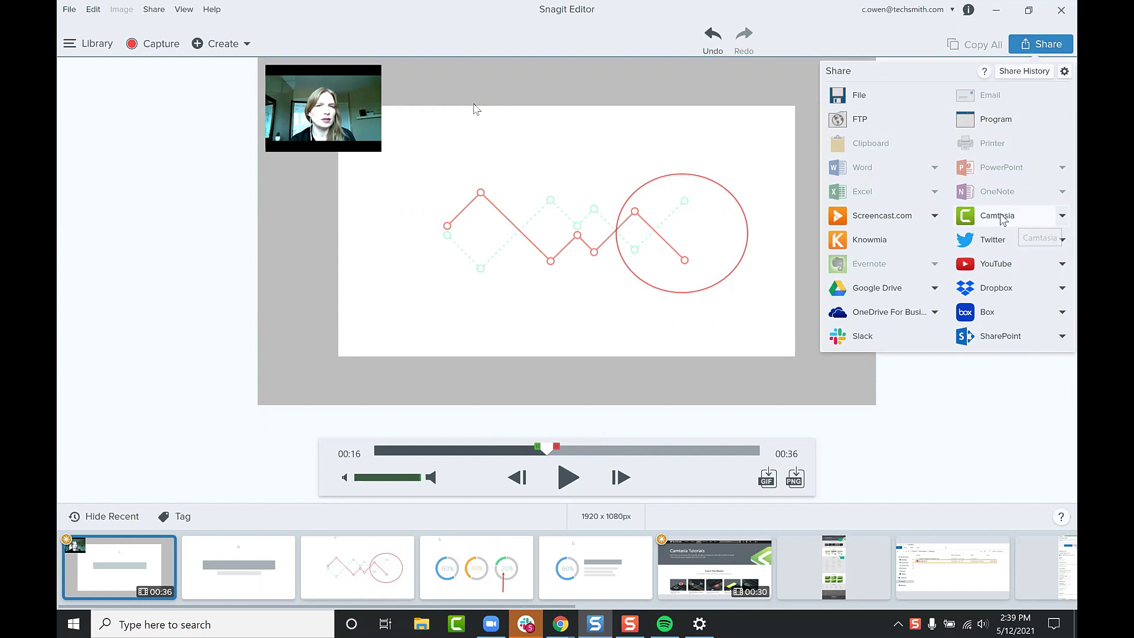
click(813, 36)
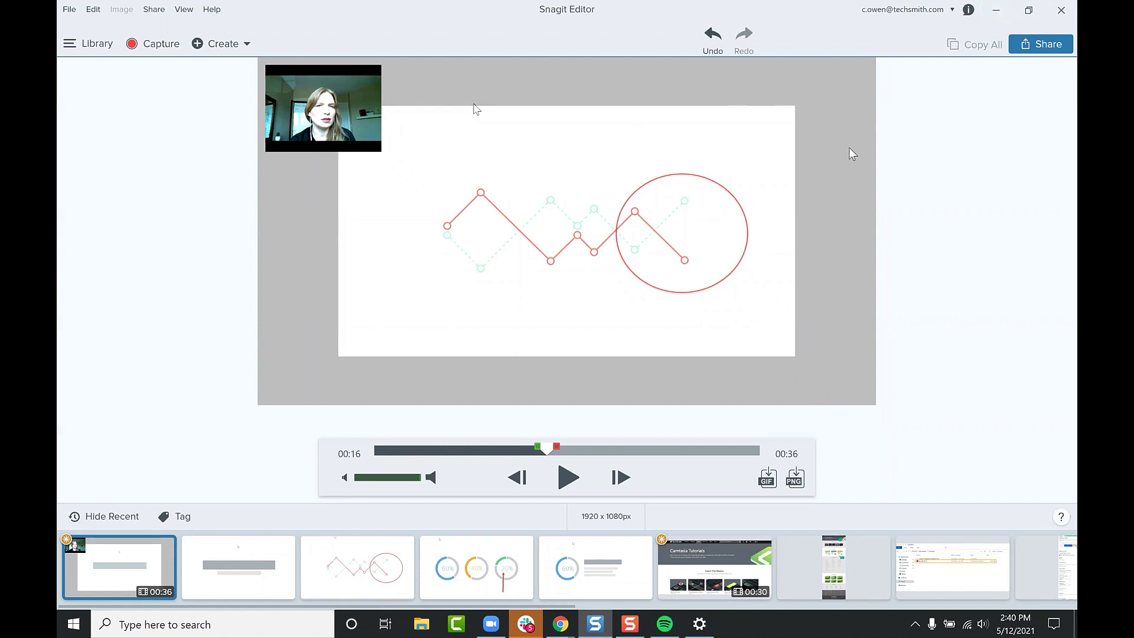
click(997, 15)
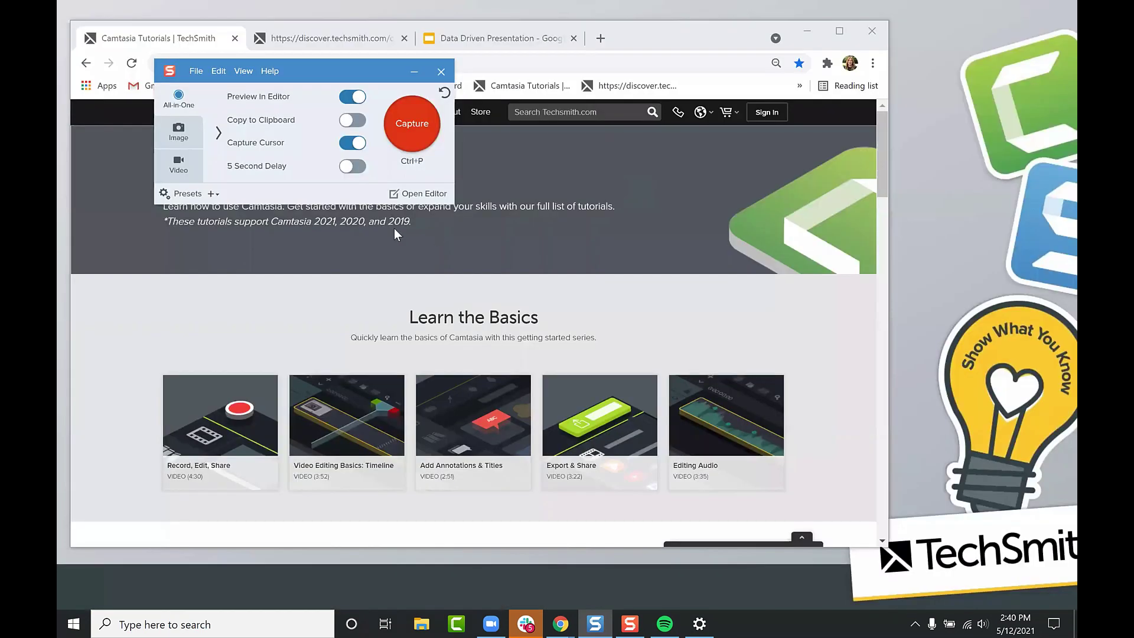
Set up a new video capture of a region about 1912 by 956 pixels on the tutorials page with the webcam turned on
click(426, 123)
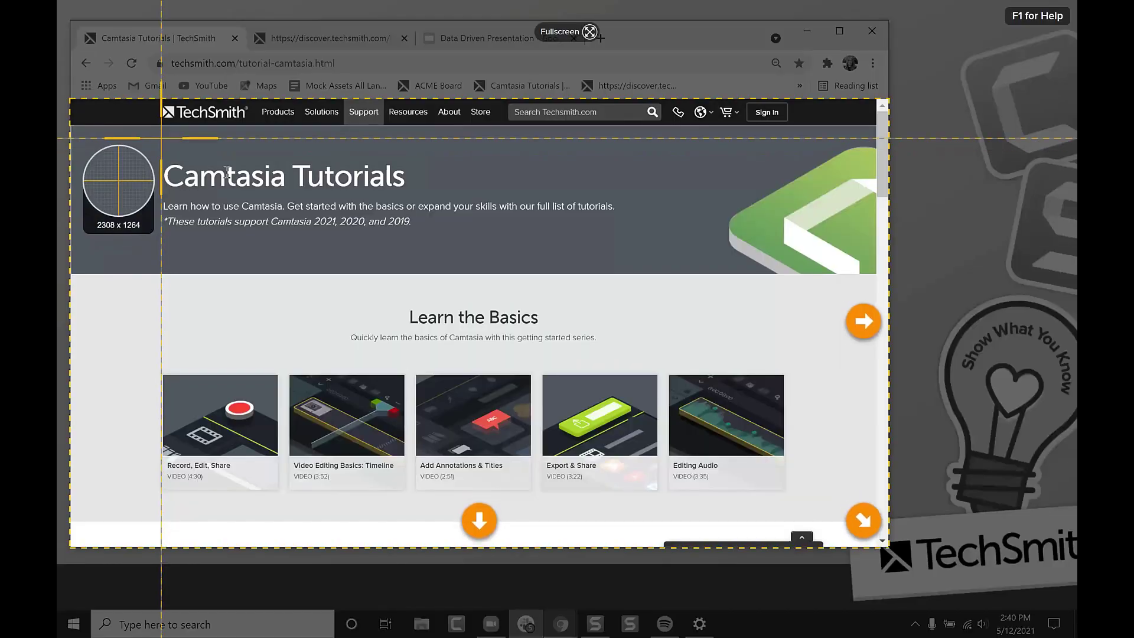
drag(143, 139, 820, 477)
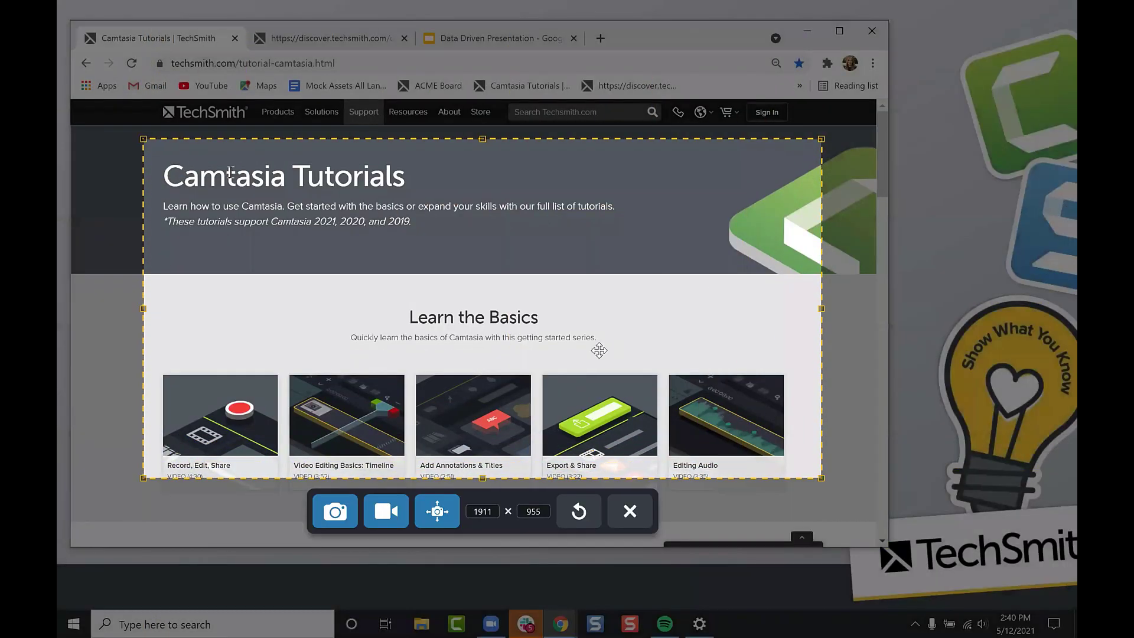
click(381, 513)
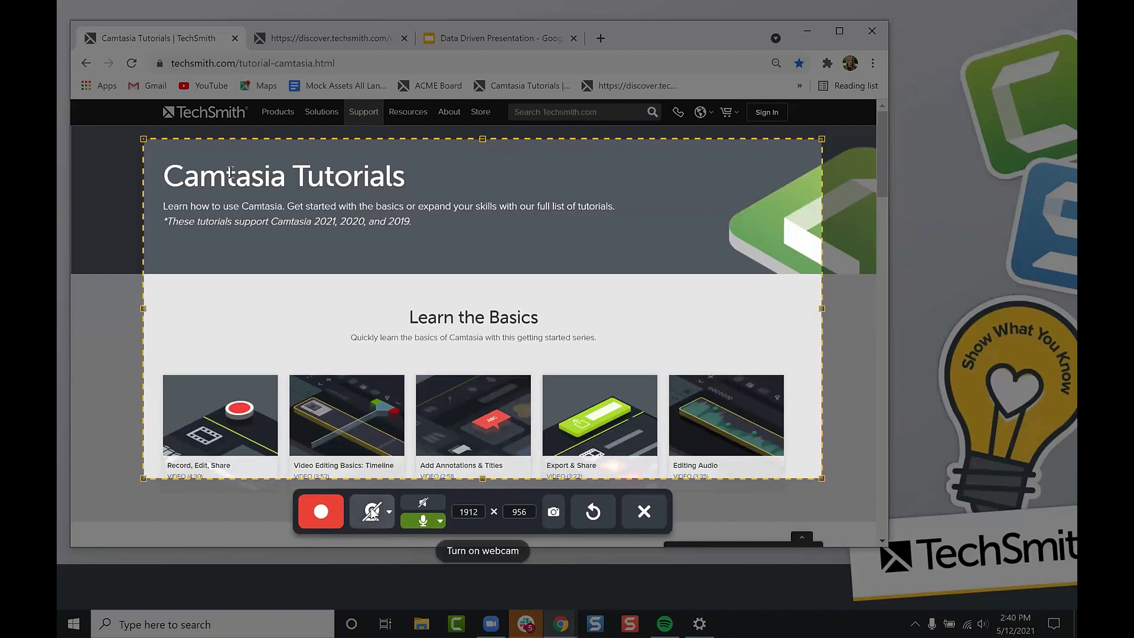
click(371, 513)
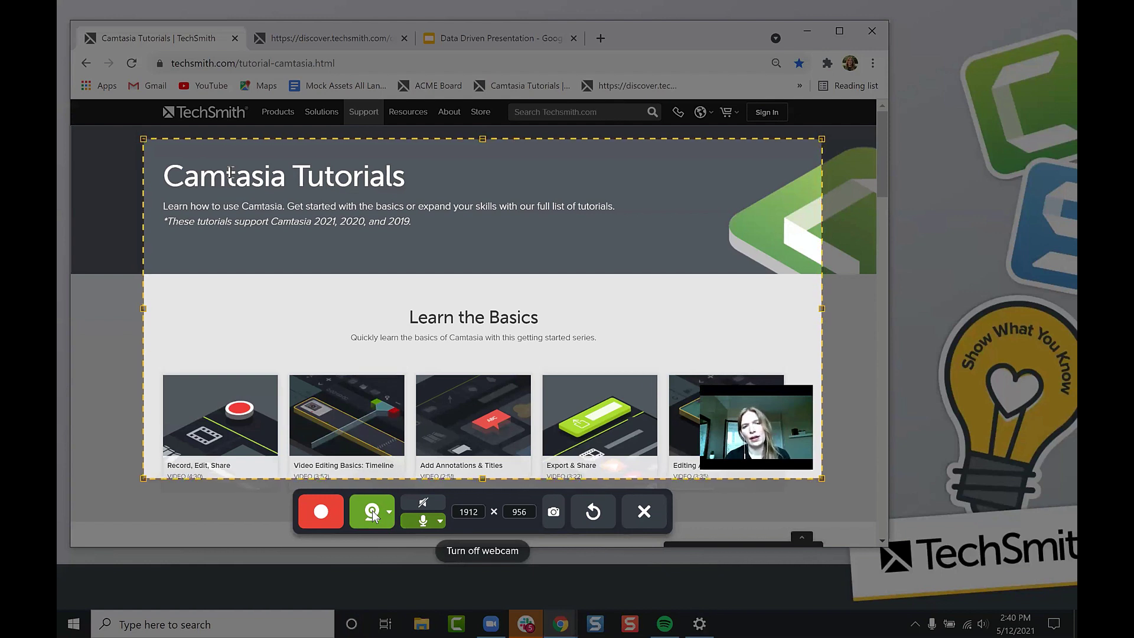
Start the recording and move the webcam picture to the upper-right corner of the capture region
click(314, 514)
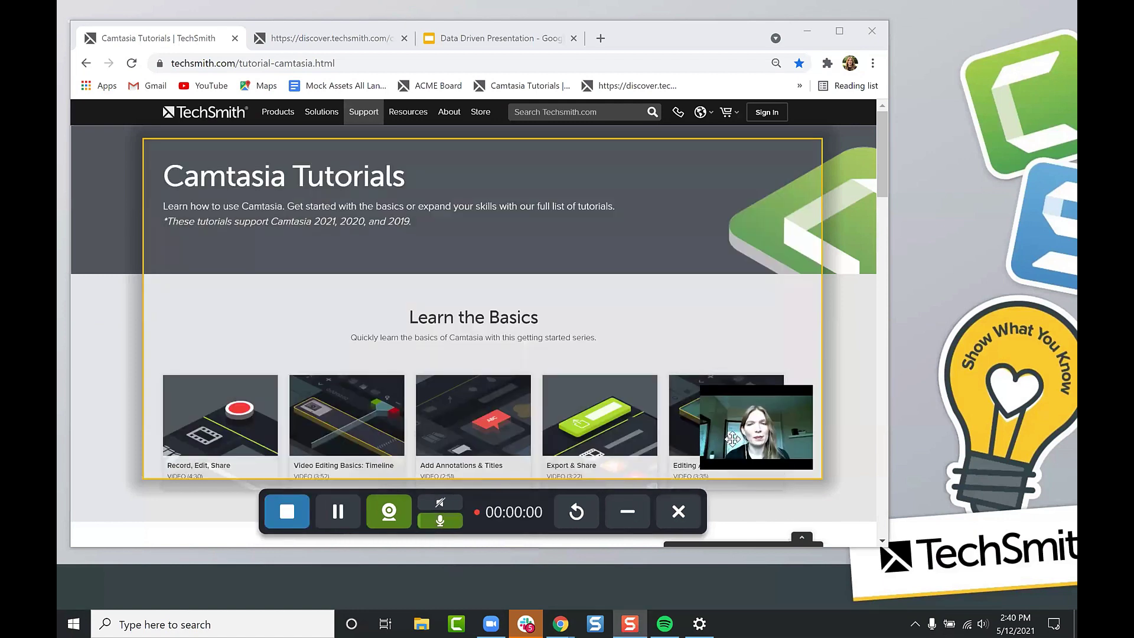
drag(728, 453, 727, 217)
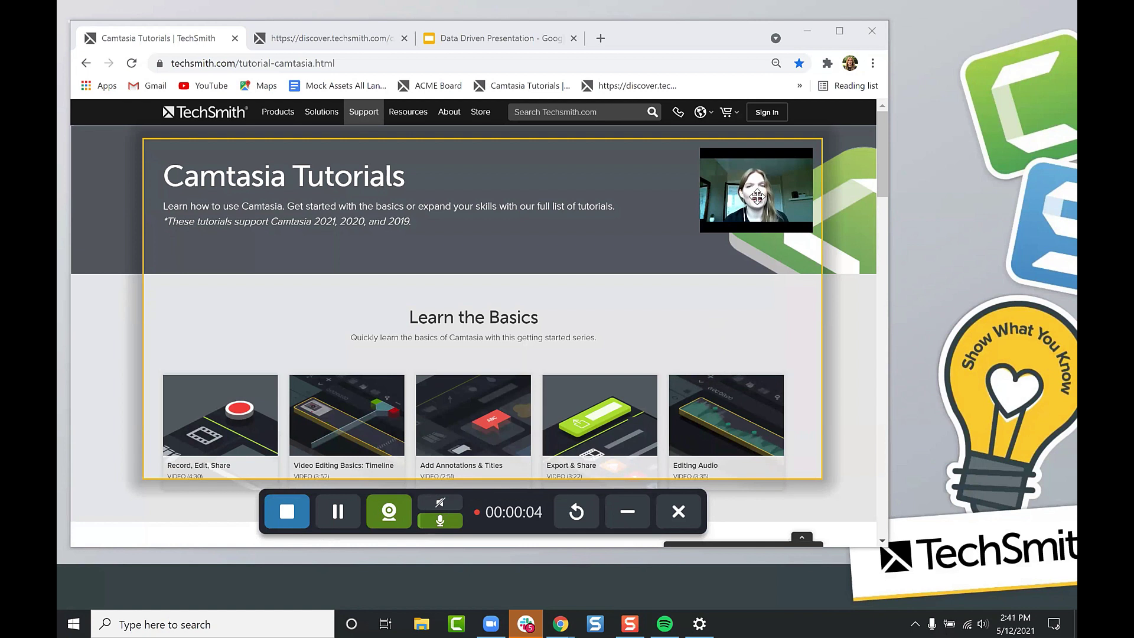
Move the webcam picture to the capture region's upper-left corner, switch the webcam off and back on, and stop the recording
drag(757, 196, 250, 207)
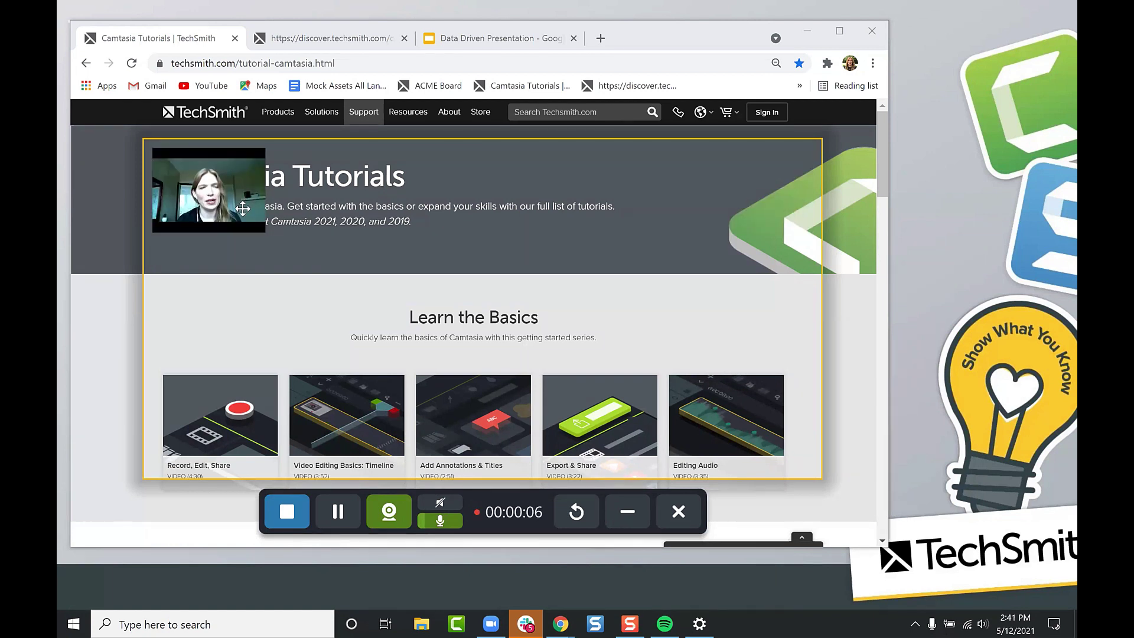
click(391, 511)
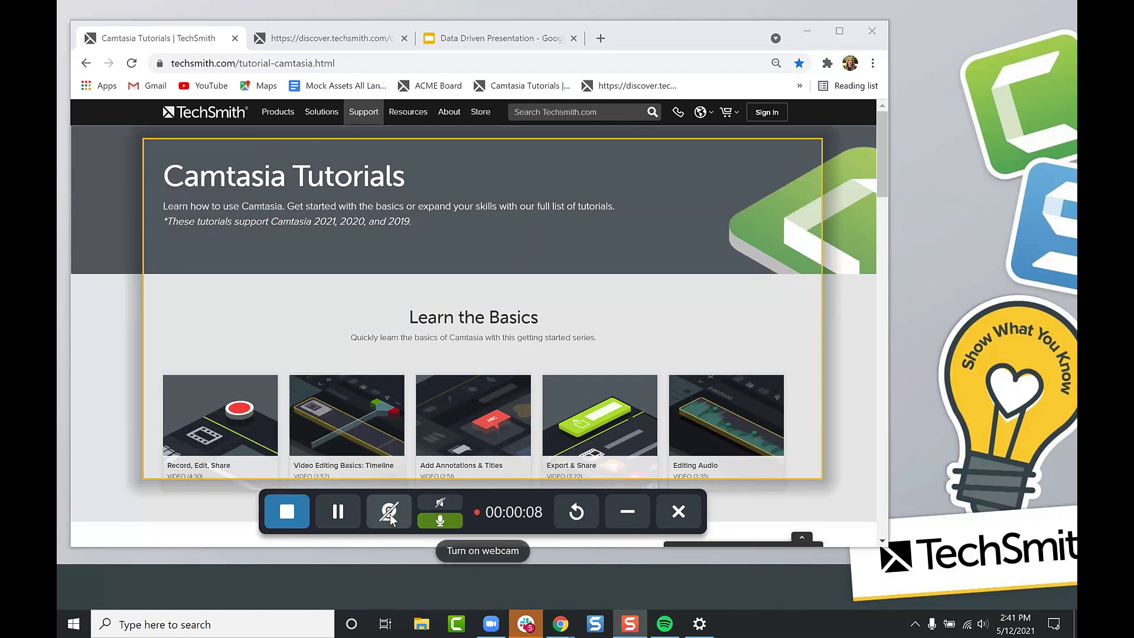
click(389, 514)
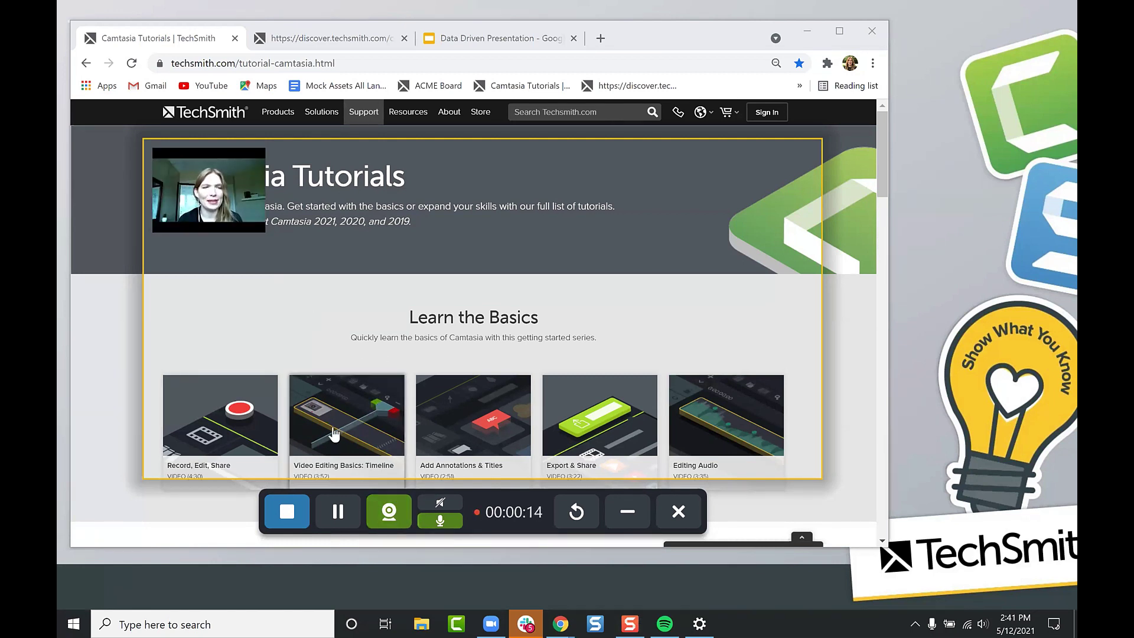
click(296, 517)
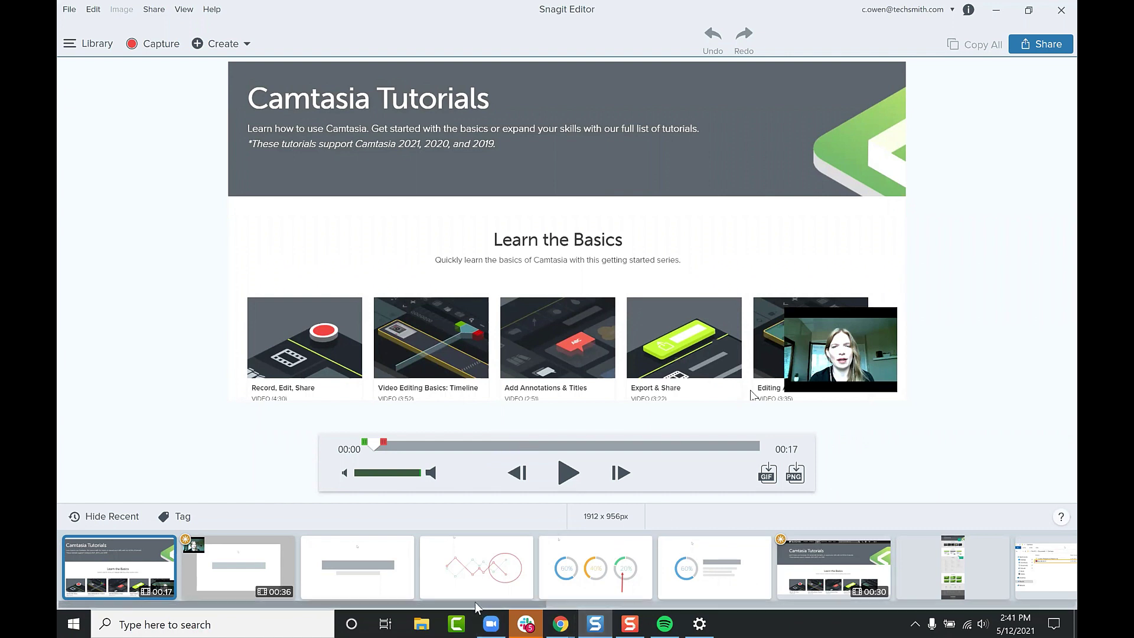
Open the Progress Tracking Board image with the empty cards at the far end of the recent captures
drag(475, 601, 1025, 602)
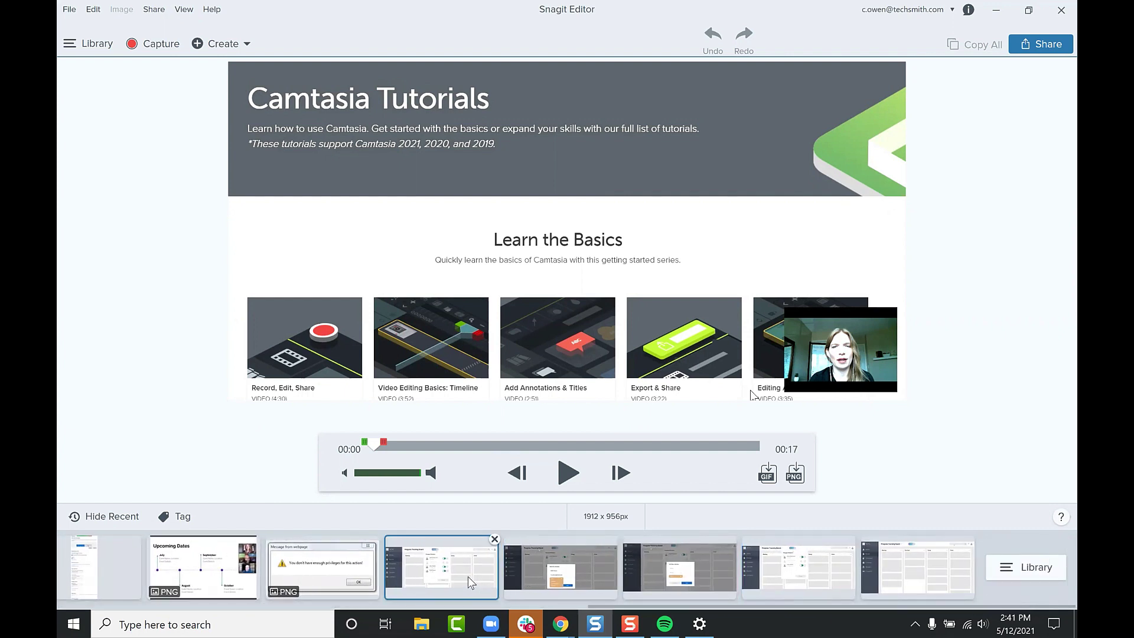
click(902, 564)
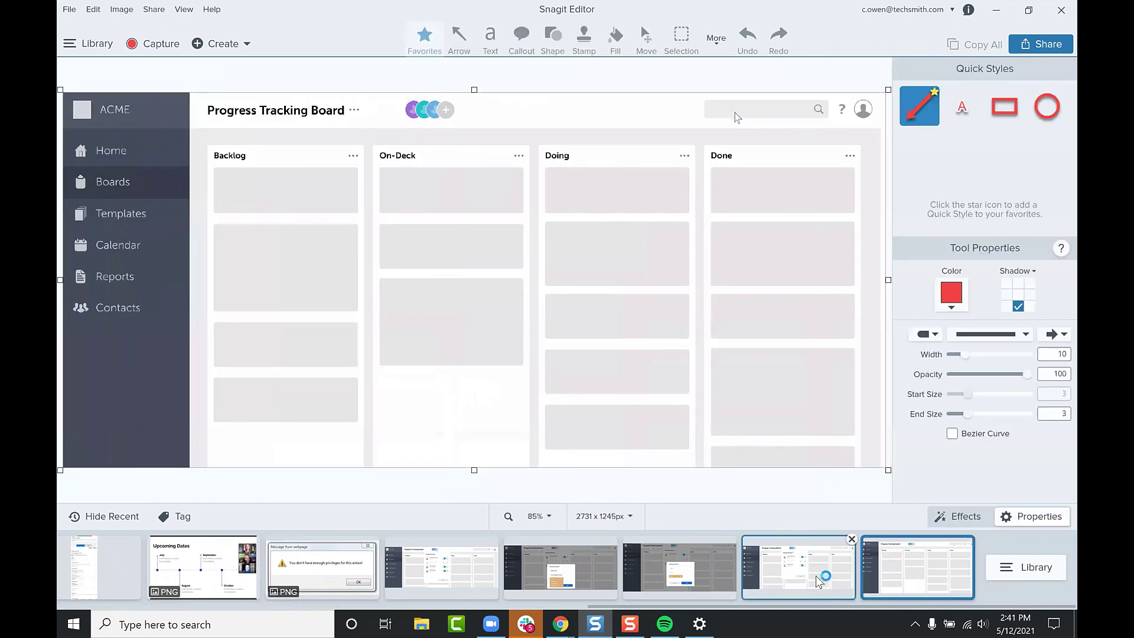